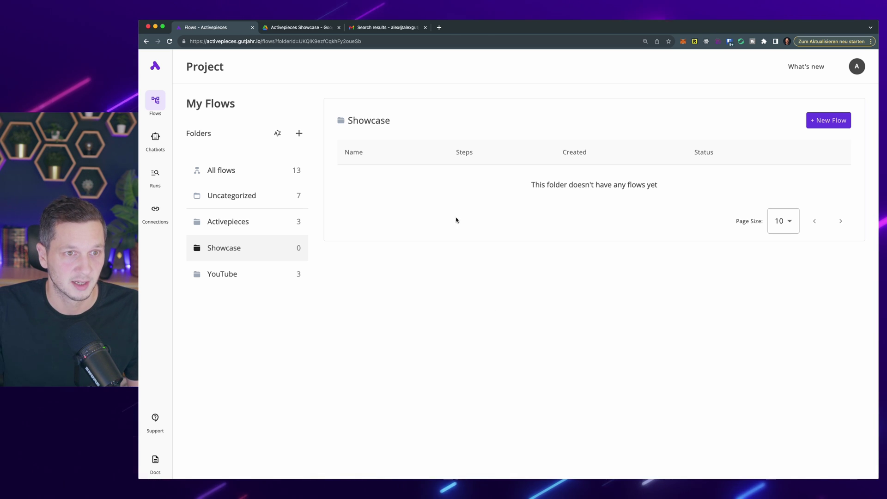
Step: Create a new blank Google Sheets spreadsheet in the Activepieces Showcase Drive folder
{"action": "left_click", "coordinate": [326, 28]}
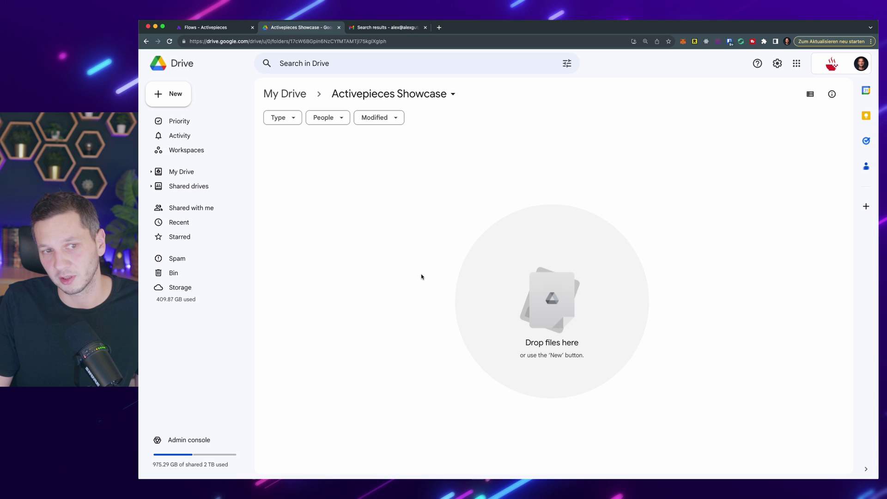
{"action": "left_click", "coordinate": [172, 94]}
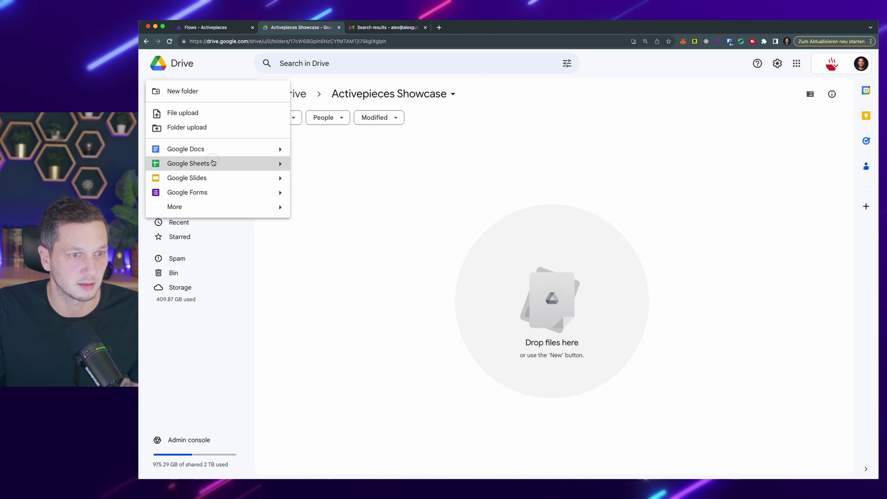
{"action": "left_click", "coordinate": [213, 163]}
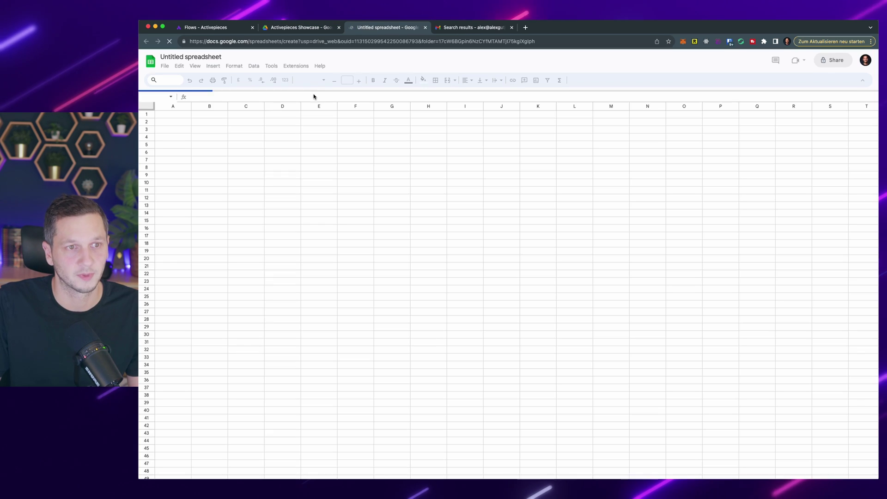
Step: Title the new spreadsheet 'AP Workout'
{"action": "left_click", "coordinate": [183, 59]}
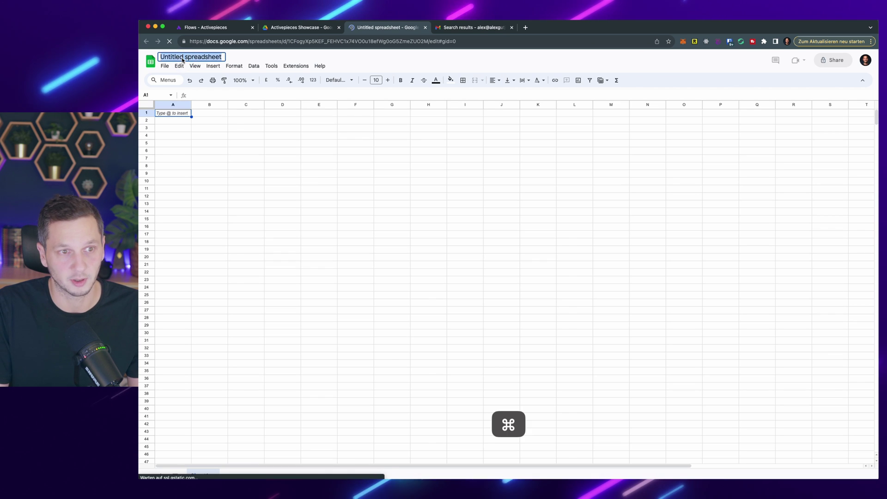
{"action": "key", "text": "super+plus"}
{"action": "key", "text": "super+plus"}
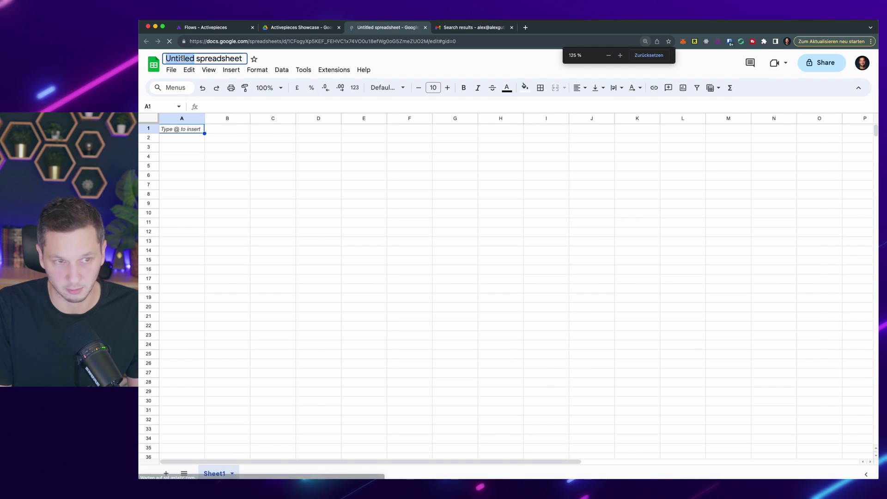
{"action": "key", "text": "super+a"}
{"action": "type", "text": "AP Worko"}
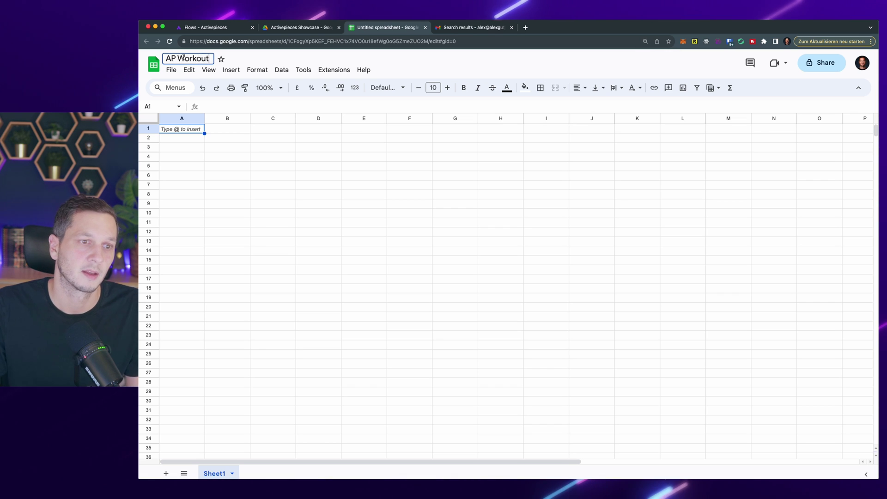
{"action": "left_click", "coordinate": [303, 271]}
{"action": "left_click", "coordinate": [284, 71]}
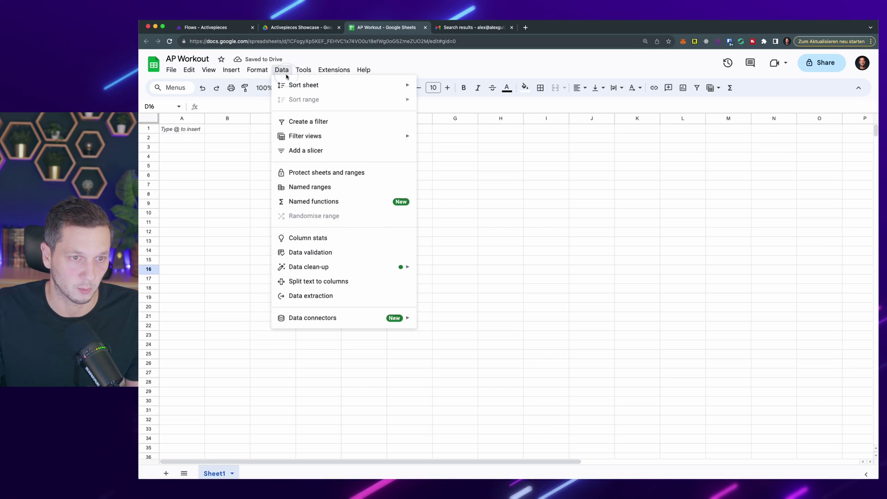
Step: Create a new Google Form linked to the AP Workout spreadsheet
{"action": "mouse_move", "coordinate": [303, 70]}
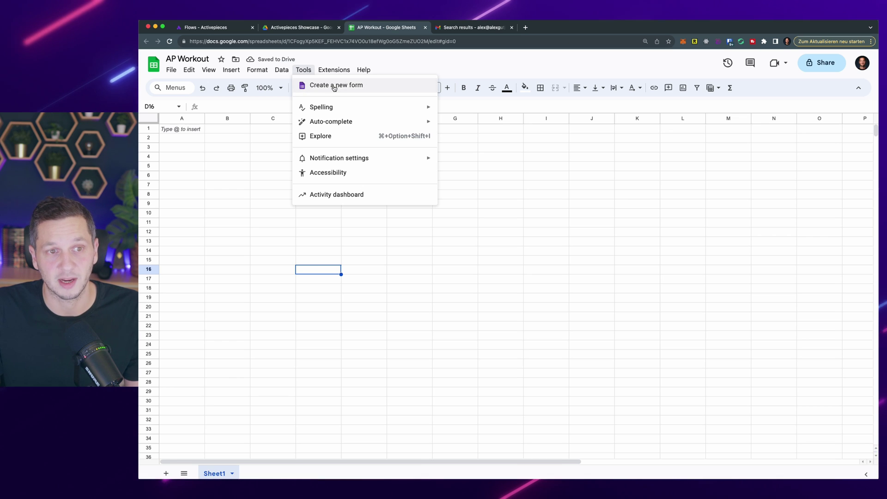
{"action": "left_click", "coordinate": [334, 86]}
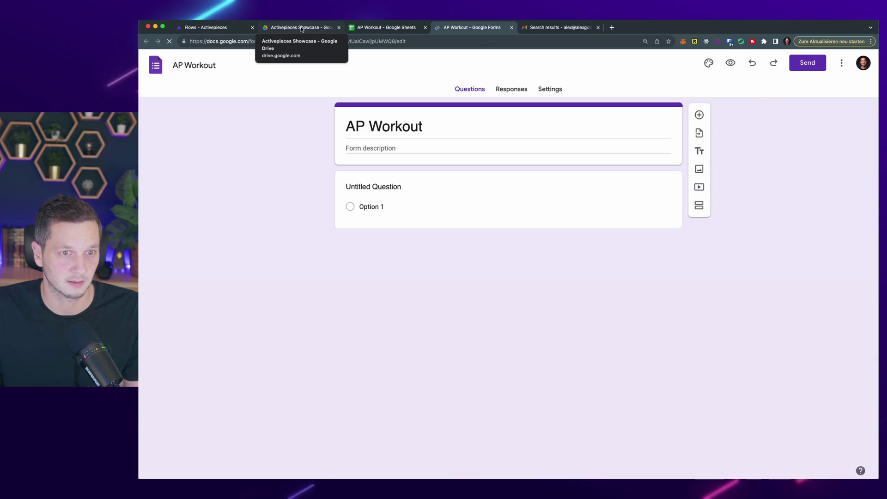
{"action": "left_click", "coordinate": [302, 29]}
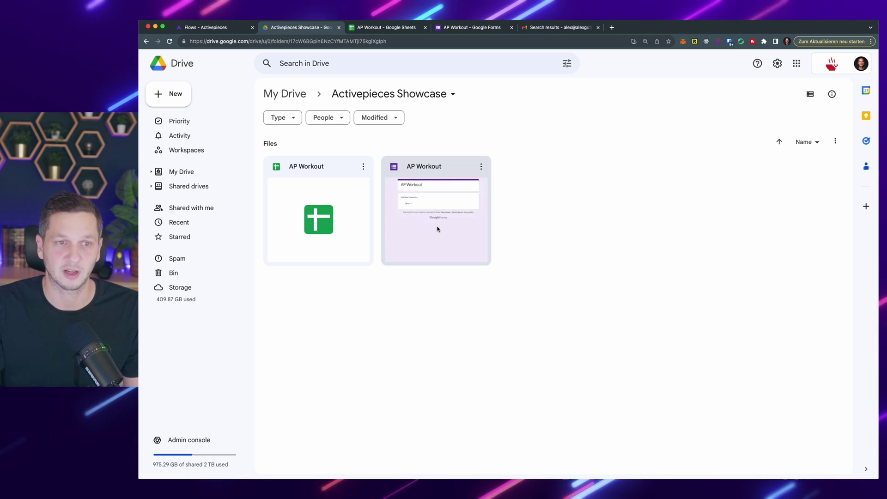
{"action": "left_click", "coordinate": [464, 30]}
Step: Rename the first question to Workout Date and make it a required date question
{"action": "left_click", "coordinate": [417, 194]}
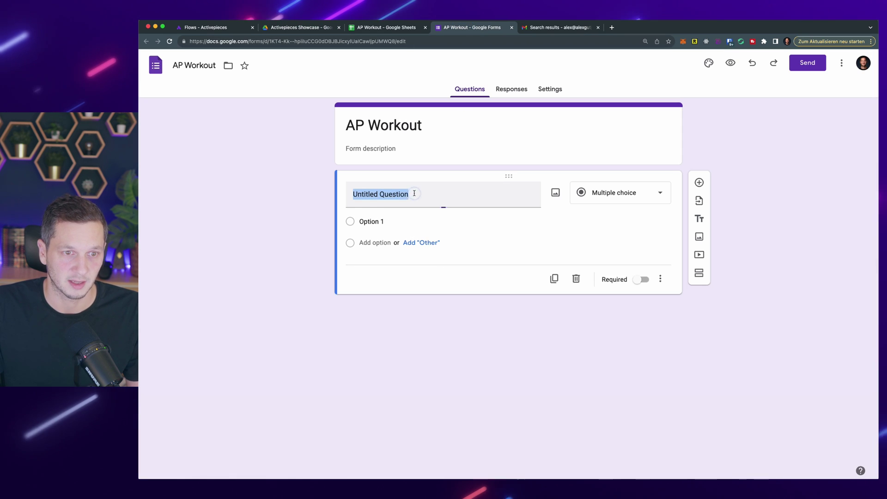
{"action": "type", "text": "WE"}
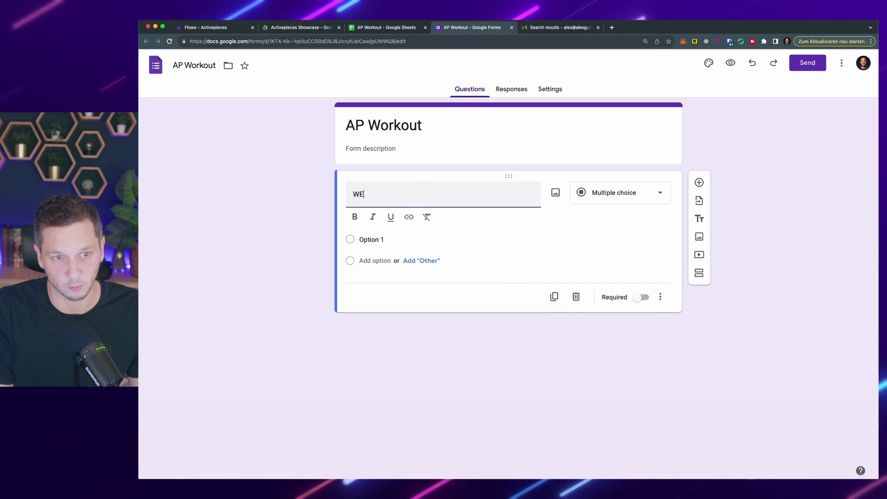
{"action": "type", "text": "rkout "}
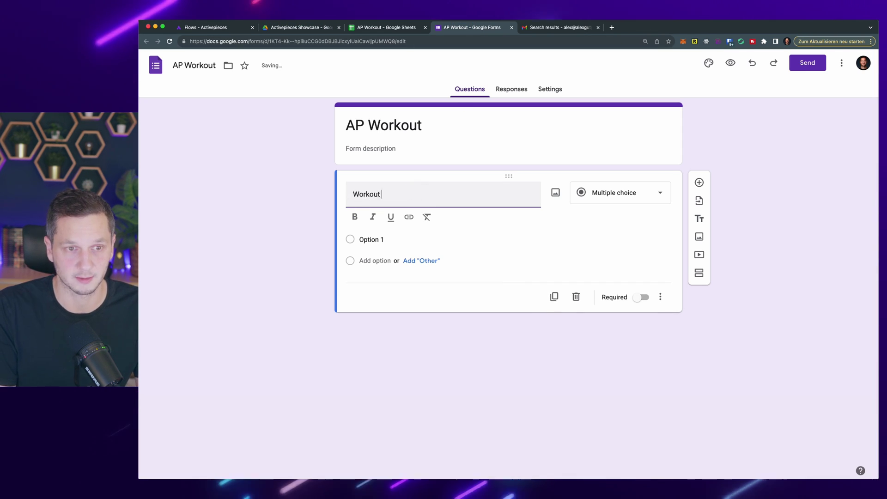
{"action": "type", "text": "Date"}
{"action": "left_click", "coordinate": [619, 193]}
{"action": "left_click", "coordinate": [614, 370]}
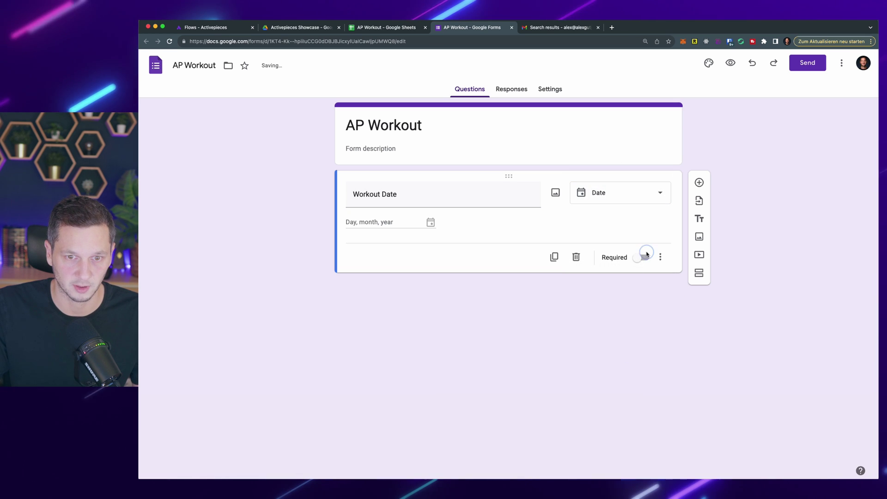
{"action": "left_click", "coordinate": [642, 257]}
Step: Add an Exercise question of the drop-down type
{"action": "left_click", "coordinate": [698, 182]}
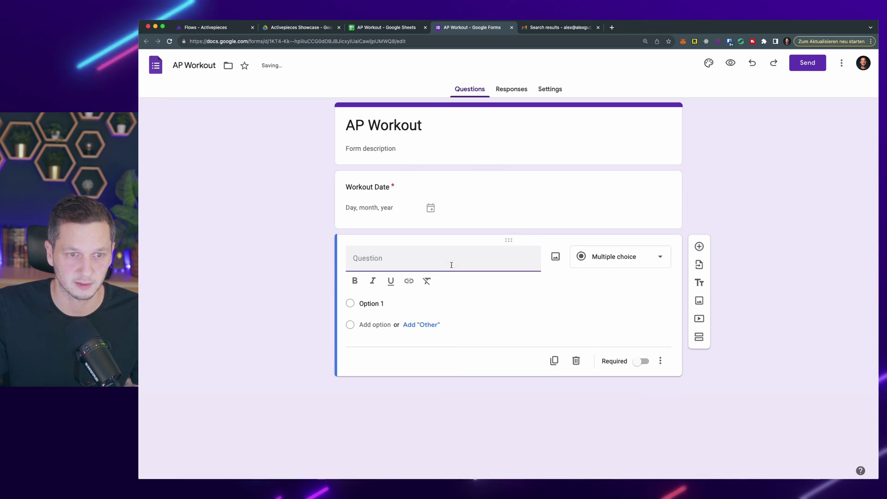
{"action": "type", "text": "Exercise"}
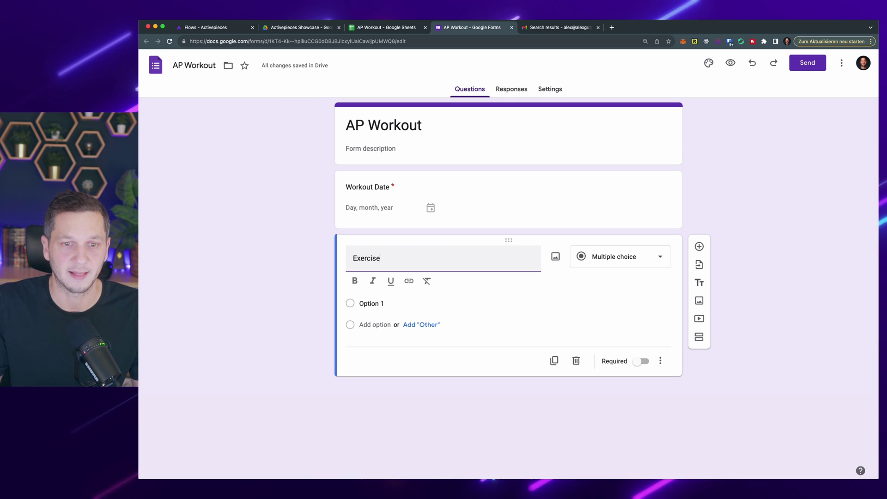
{"action": "left_click", "coordinate": [638, 265]}
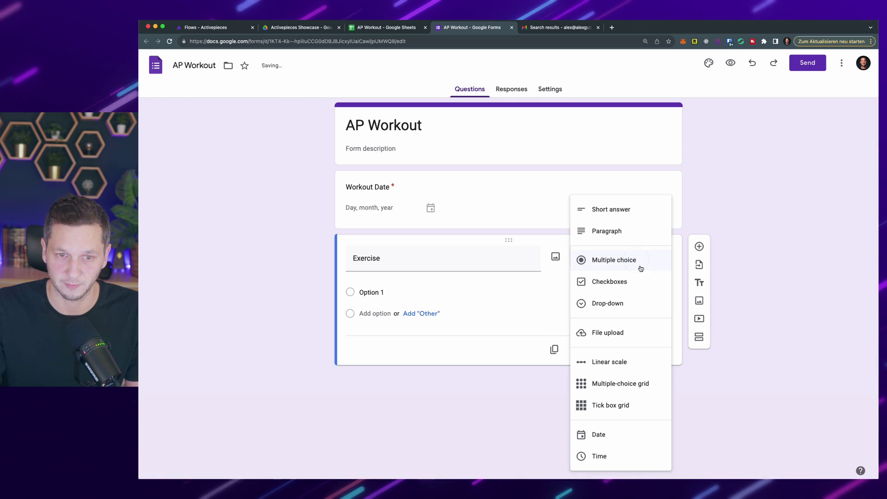
{"action": "left_click", "coordinate": [638, 303]}
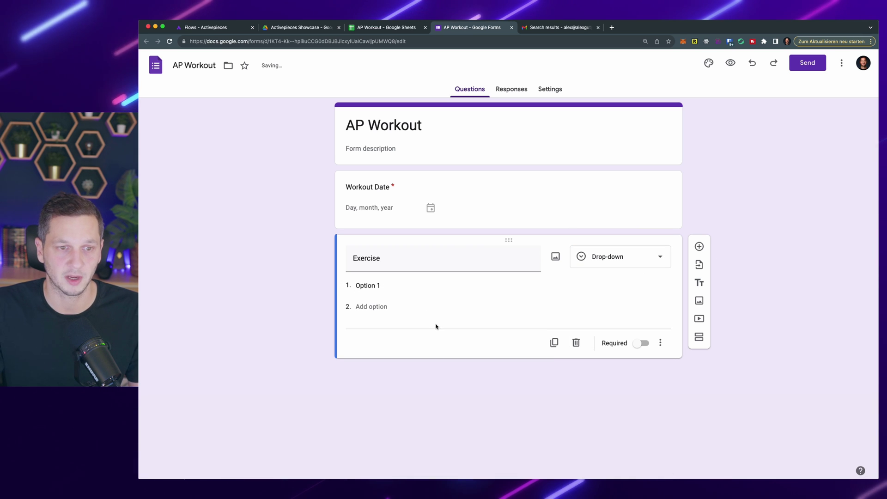
Step: Give Exercise the options Barbell Bench Press, Leg press and Deadlift, and make it required
{"action": "left_click", "coordinate": [376, 286]}
{"action": "type", "text": "Barbe"}
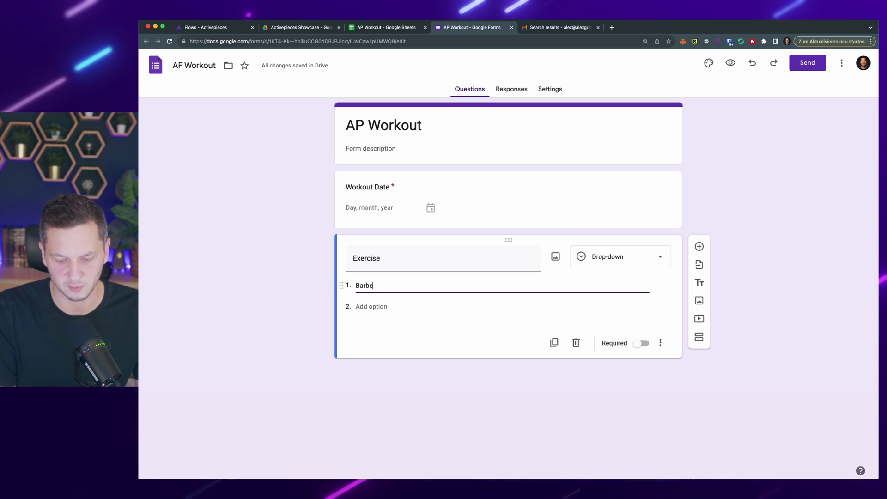
{"action": "type", "text": "ll Bench Press"}
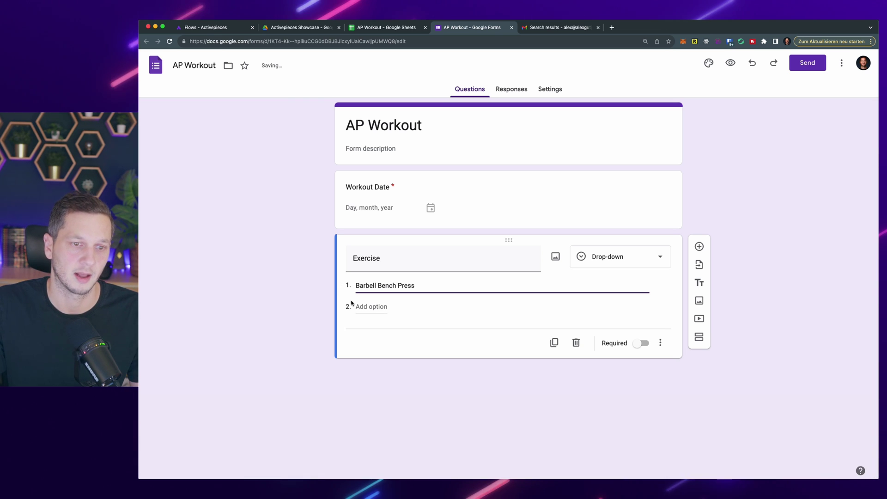
{"action": "left_click", "coordinate": [369, 308]}
{"action": "type", "text": "Leg p"}
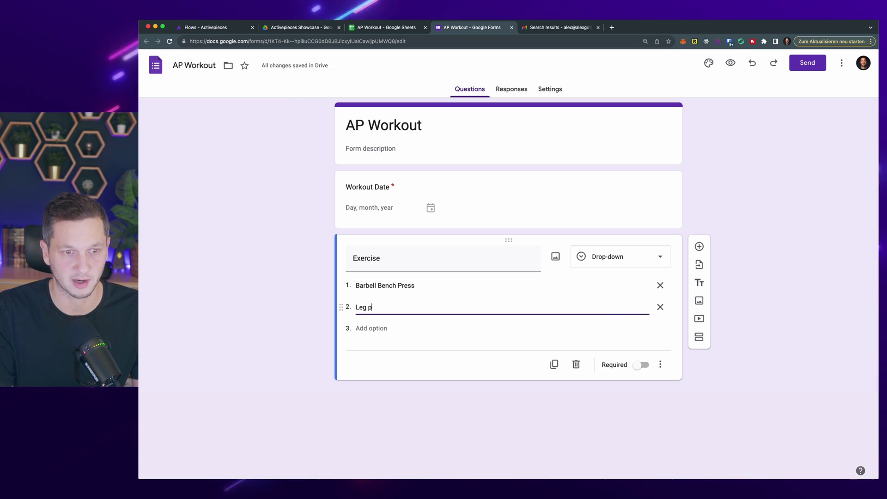
{"action": "type", "text": "ress"}
{"action": "left_click", "coordinate": [369, 328]}
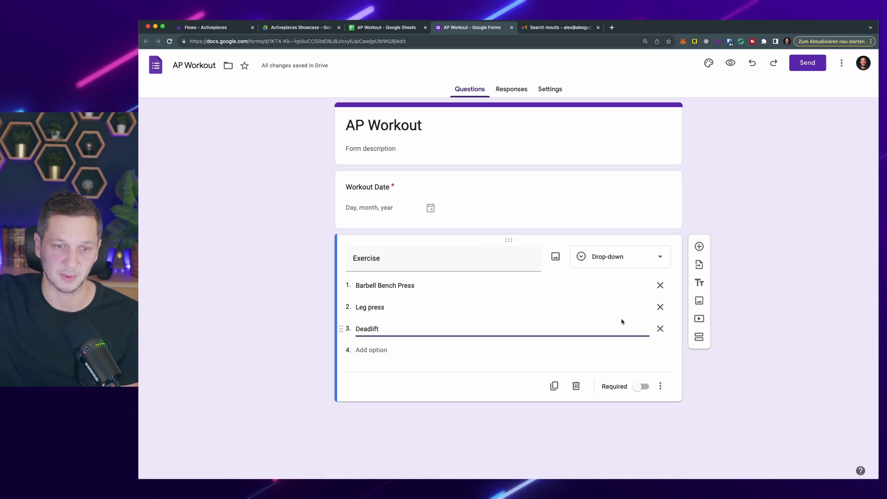
{"action": "left_click", "coordinate": [640, 386]}
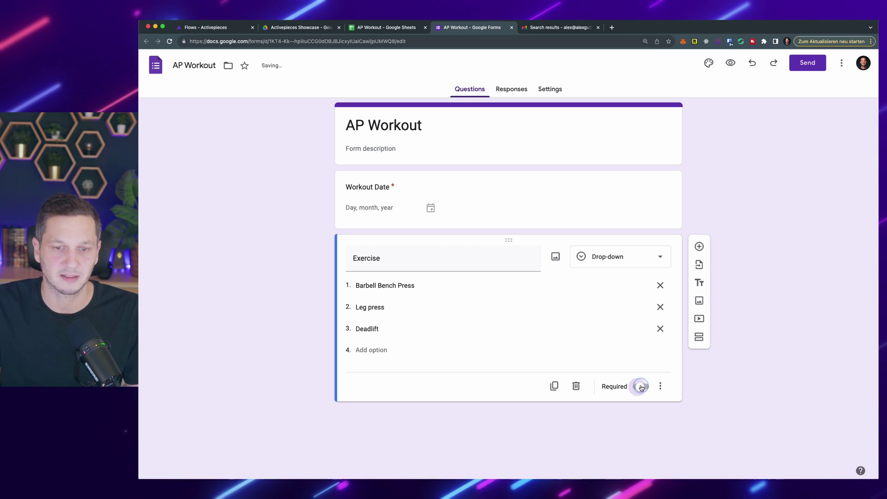
Step: Add a required Sets paragraph question
{"action": "left_click", "coordinate": [698, 246]}
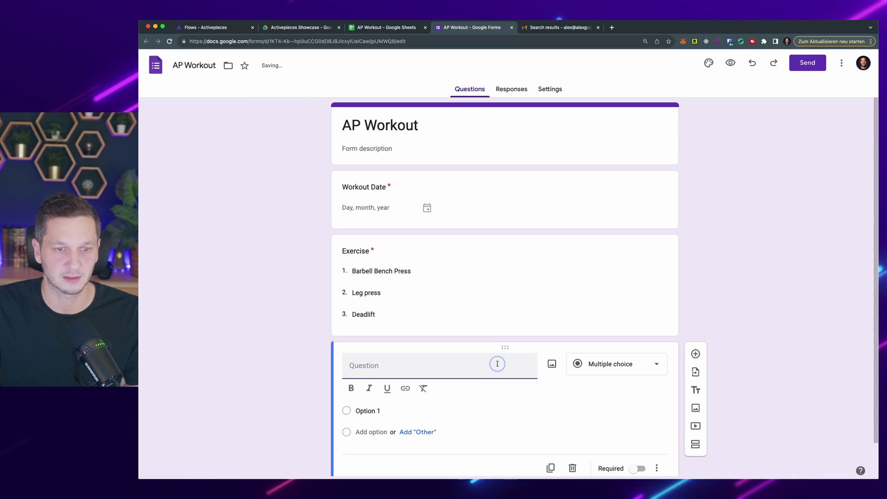
{"action": "type", "text": "Sets"}
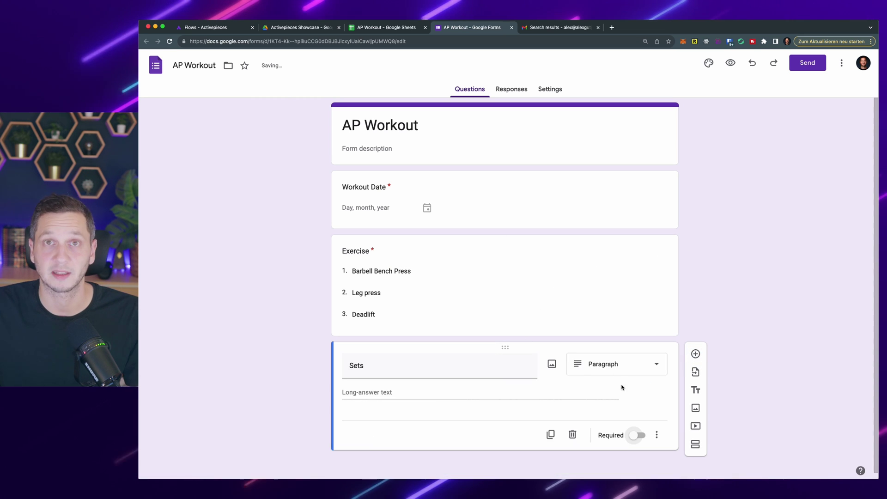
{"action": "left_click", "coordinate": [638, 435]}
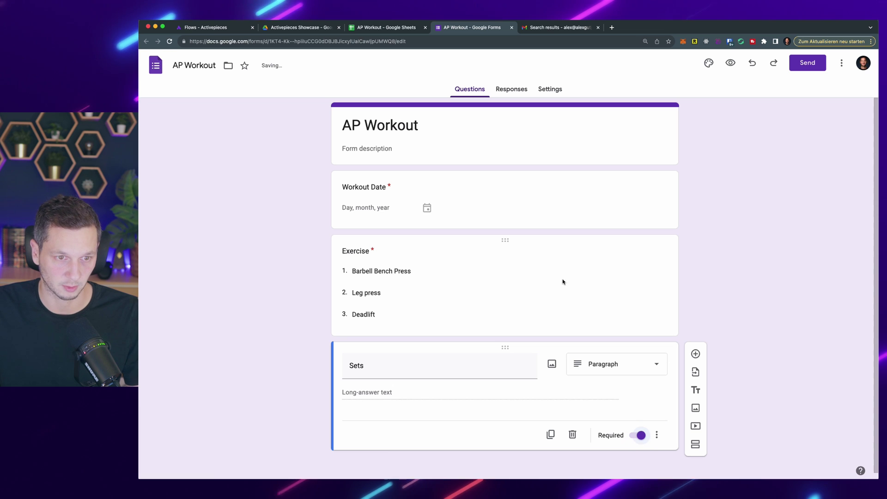
{"action": "left_click", "coordinate": [776, 190]}
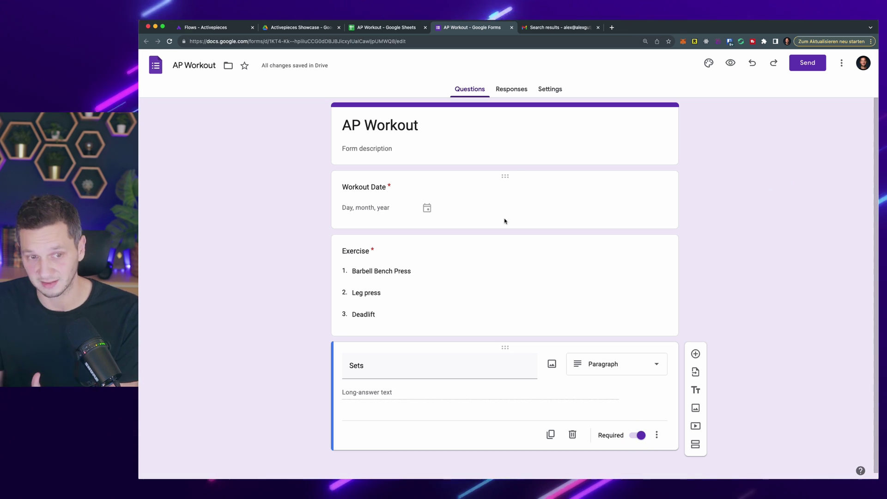
Step: In the form preview, answer 13 November 2023, Barbell Bench Press, and sets '12@50kg, 10@60kg'
{"action": "left_click", "coordinate": [730, 64]}
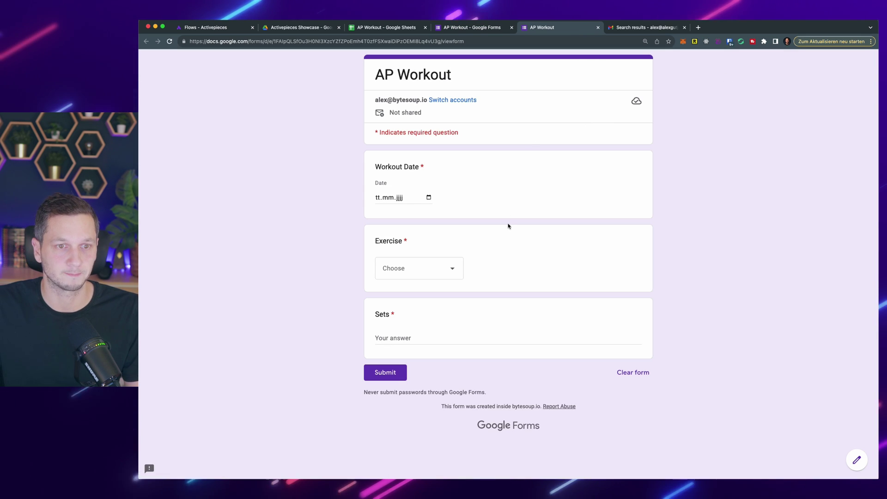
{"action": "left_click", "coordinate": [428, 197]}
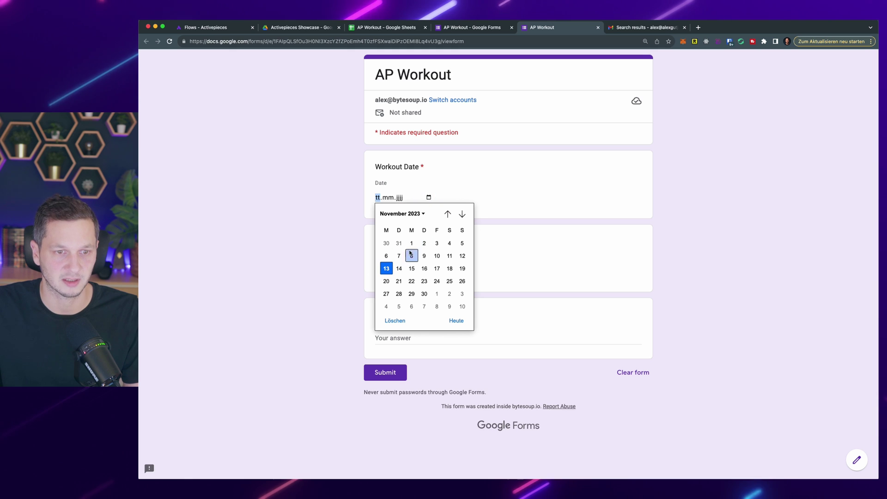
{"action": "left_click", "coordinate": [385, 269]}
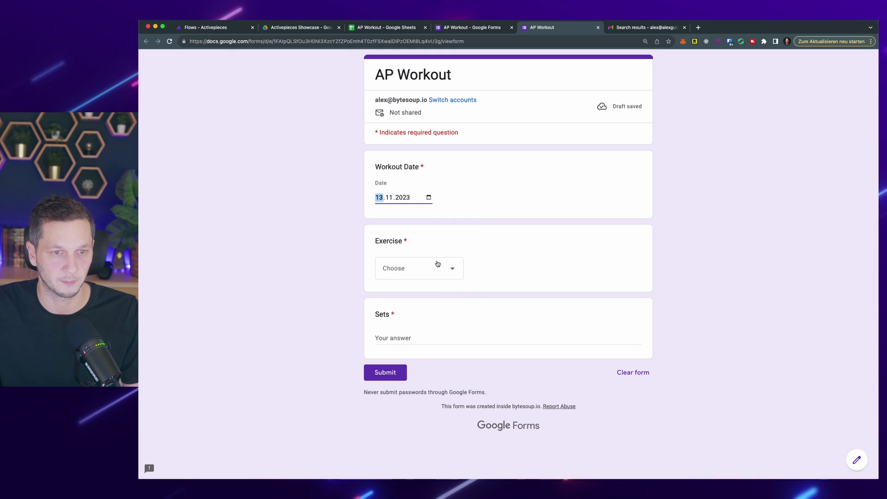
{"action": "left_click", "coordinate": [437, 264]}
{"action": "left_click", "coordinate": [435, 298]}
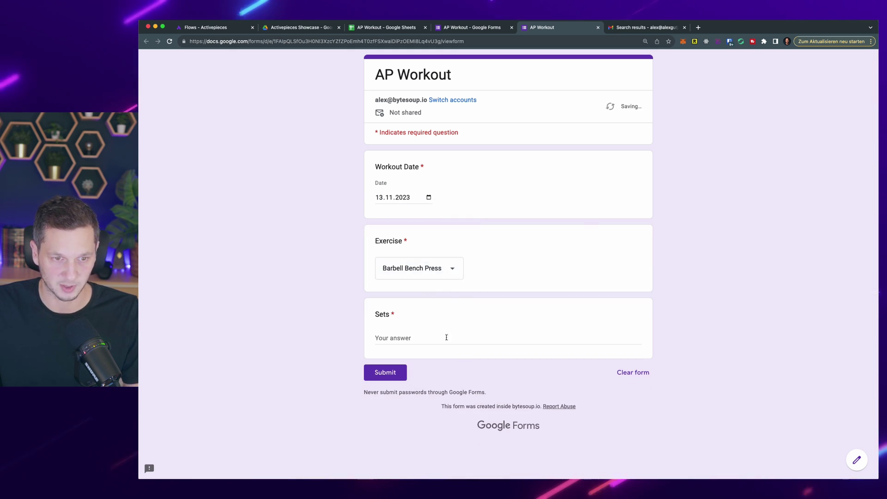
{"action": "left_click", "coordinate": [436, 337]}
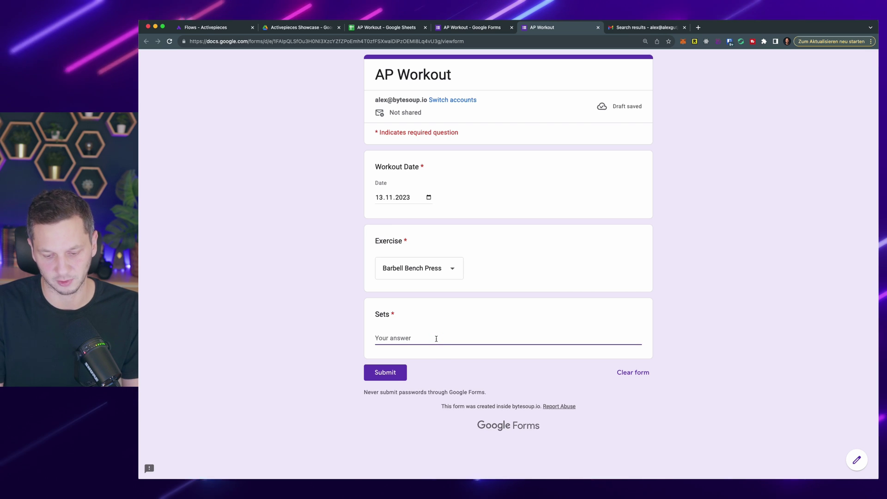
{"action": "type", "text": "12@"}
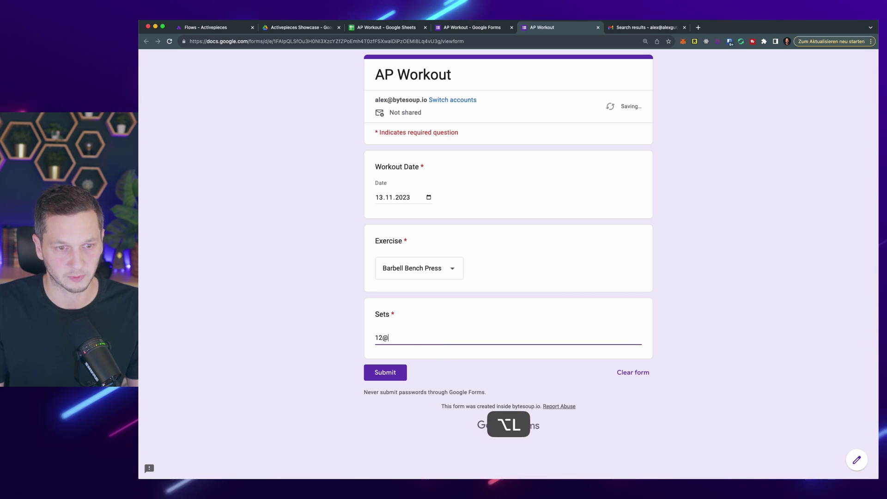
{"action": "type", "text": "50kg,"}
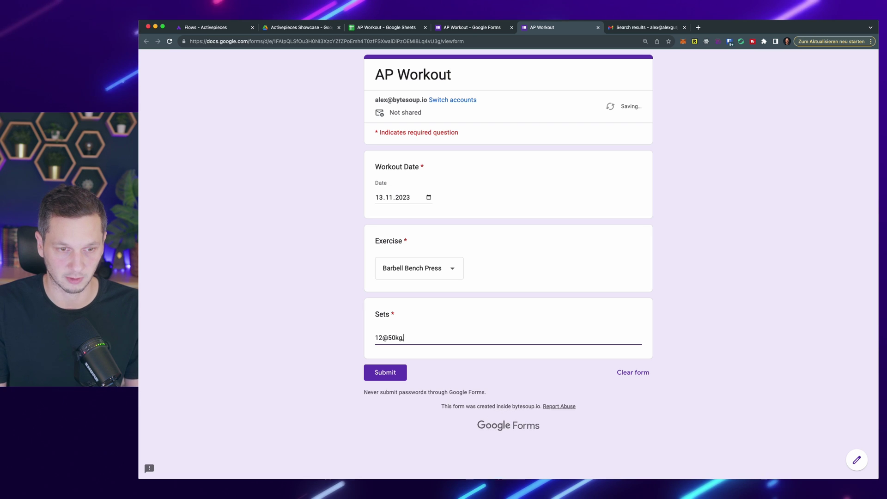
{"action": "type", "text": " 10"}
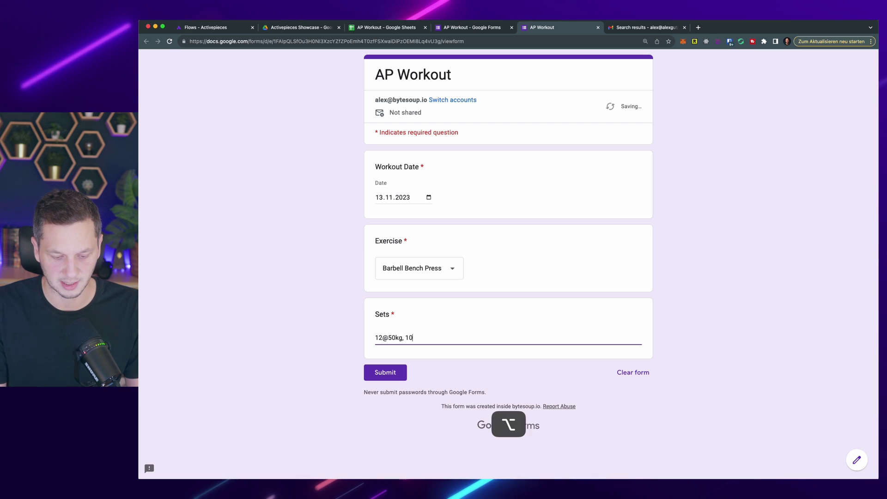
{"action": "type", "text": "@60kg"}
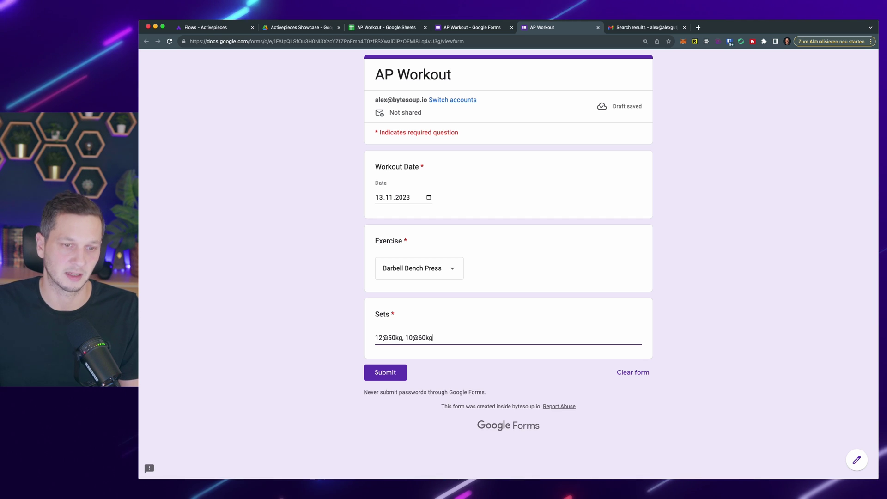
{"action": "double_click", "coordinate": [398, 338]}
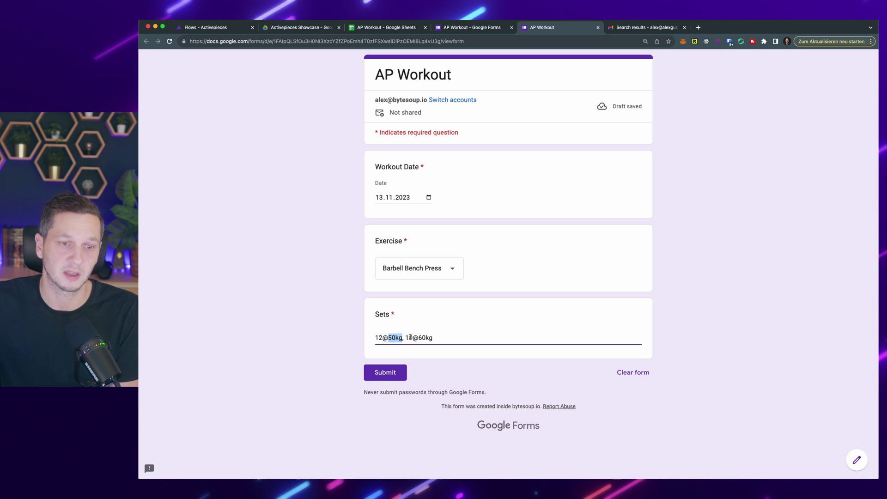
Step: Submit the response, start a fresh response, and return to the form editor
{"action": "left_click", "coordinate": [391, 377]}
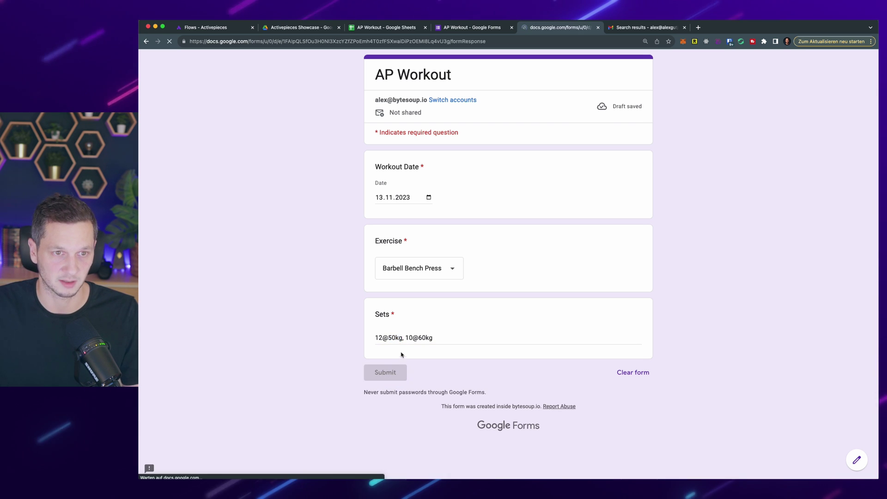
{"action": "key", "text": "super+l"}
{"action": "key", "text": "shift+super+Right"}
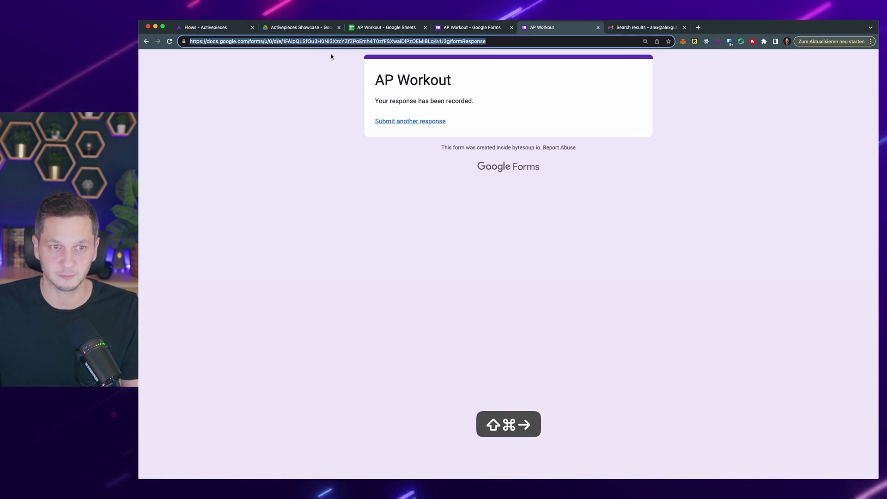
{"action": "left_click", "coordinate": [412, 121]}
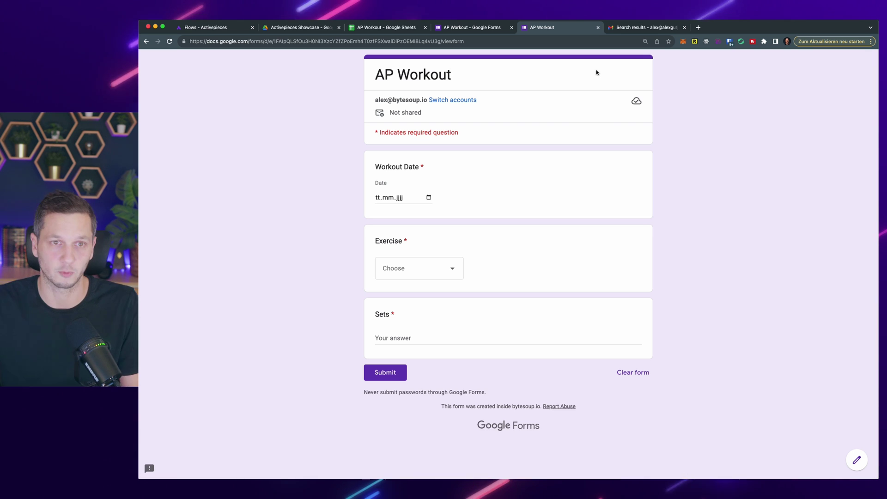
{"action": "left_click", "coordinate": [475, 29]}
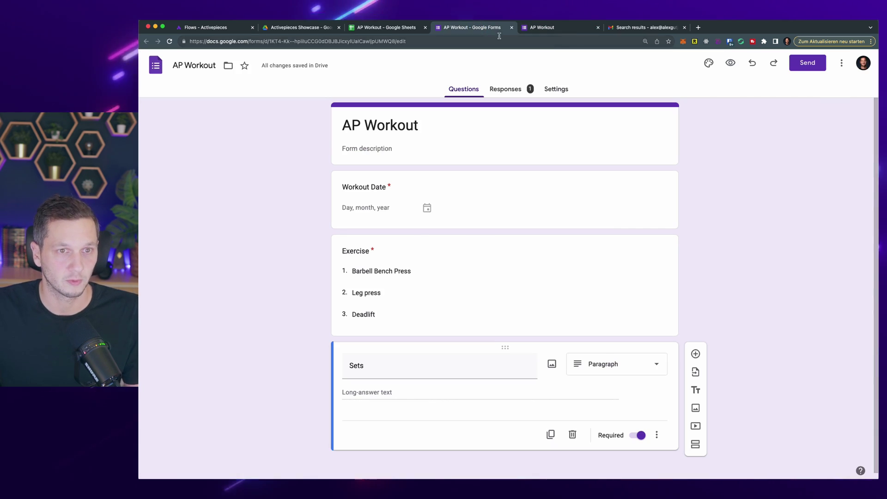
Step: Delete the empty Sheet1 from the AP Workout spreadsheet
{"action": "left_click", "coordinate": [400, 28]}
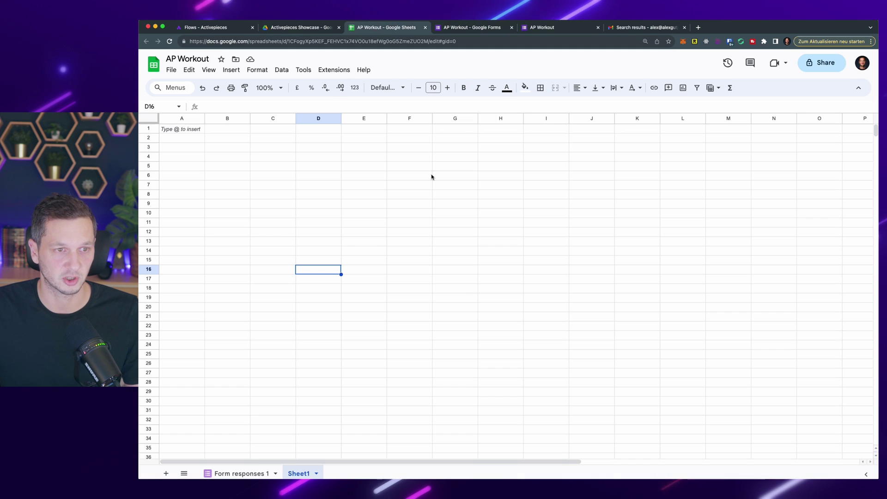
{"action": "left_click", "coordinate": [317, 473]}
{"action": "mouse_move", "coordinate": [320, 352]}
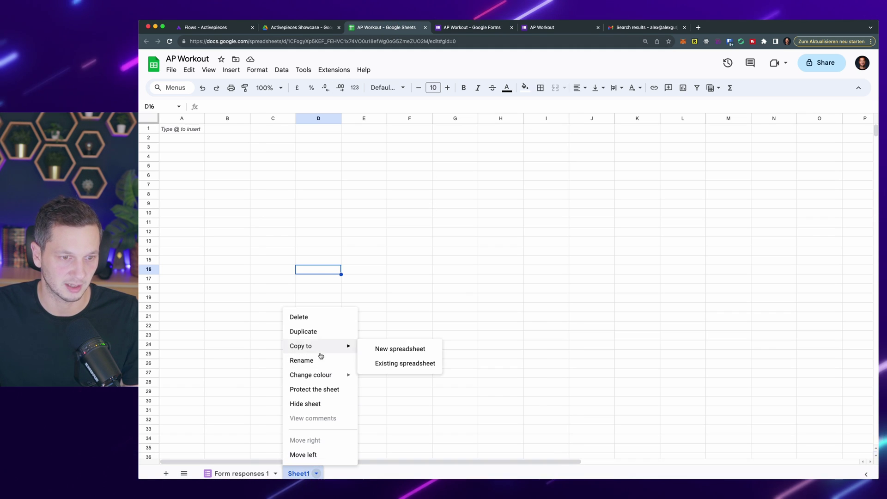
{"action": "left_click", "coordinate": [313, 318]}
{"action": "left_click", "coordinate": [608, 285]}
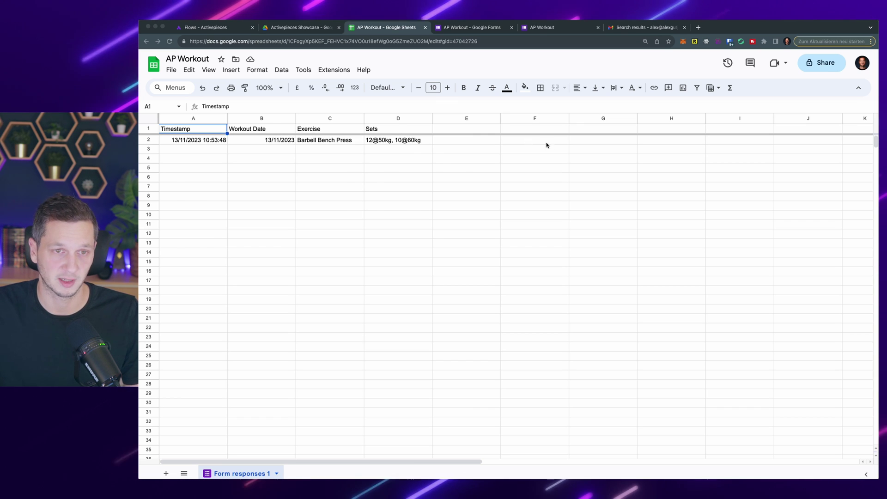
Step: Widen column D to fit the sets entries and review the Form responses 1 data
{"action": "left_click", "coordinate": [671, 271]}
{"action": "left_click_drag", "start_coordinate": [432, 118], "coordinate": [485, 116]}
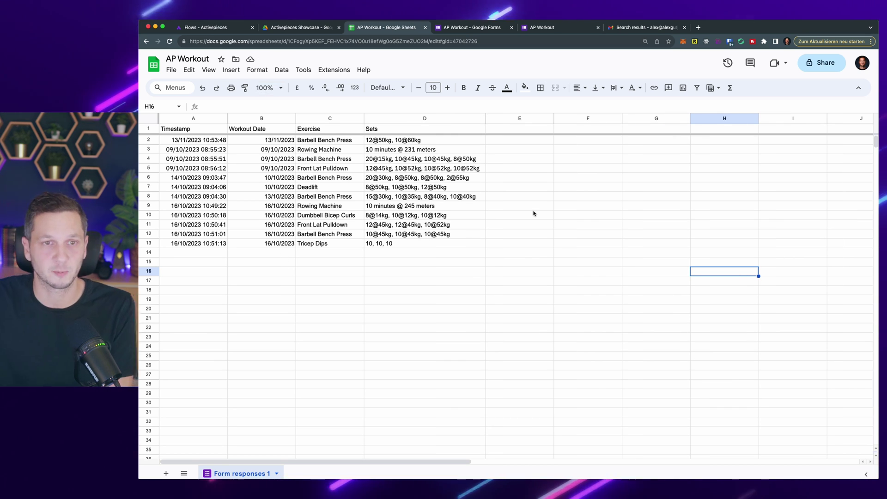
{"action": "left_click", "coordinate": [568, 31]}
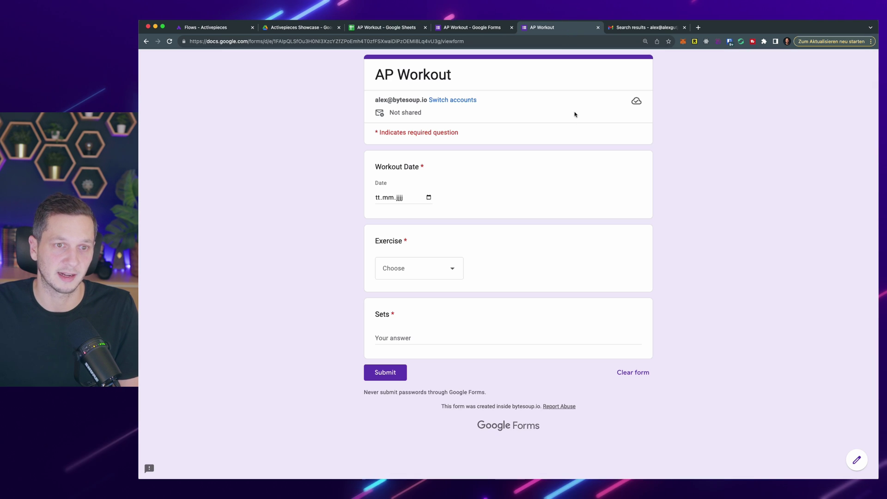
{"action": "left_click", "coordinate": [369, 30]}
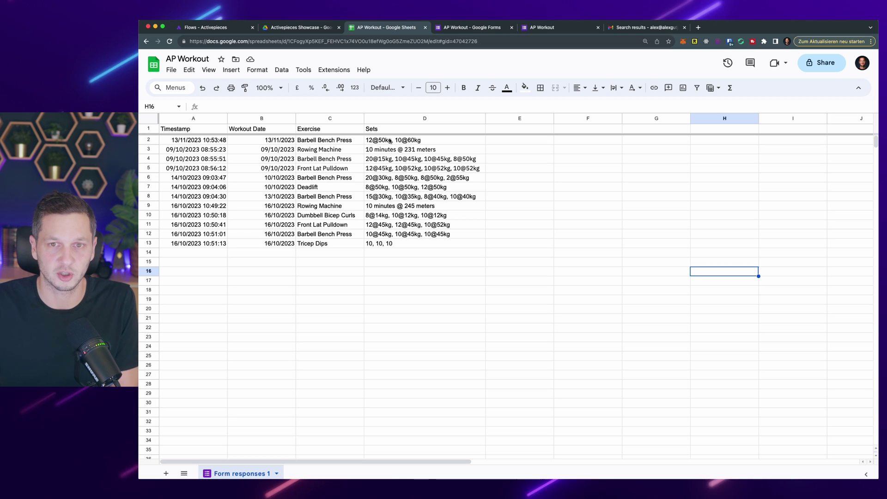
Step: Create a new blank Activepieces flow with a Schedule trigger
{"action": "left_click", "coordinate": [203, 28]}
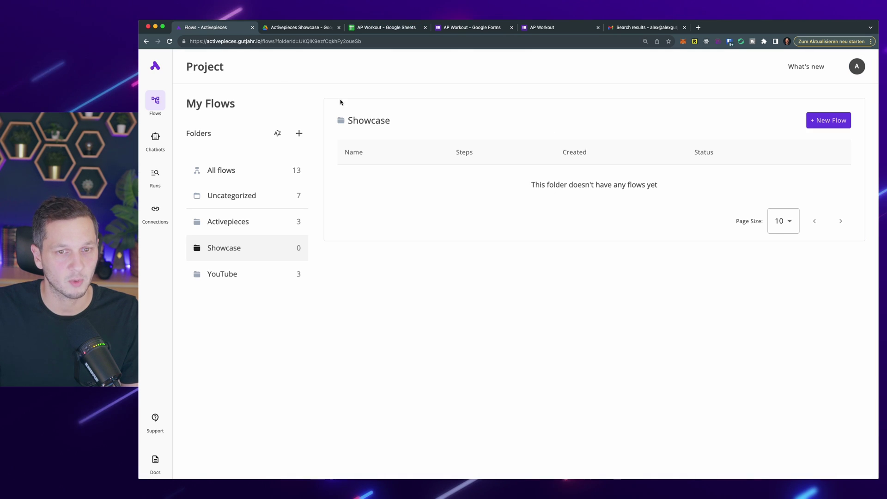
{"action": "left_click", "coordinate": [836, 120]}
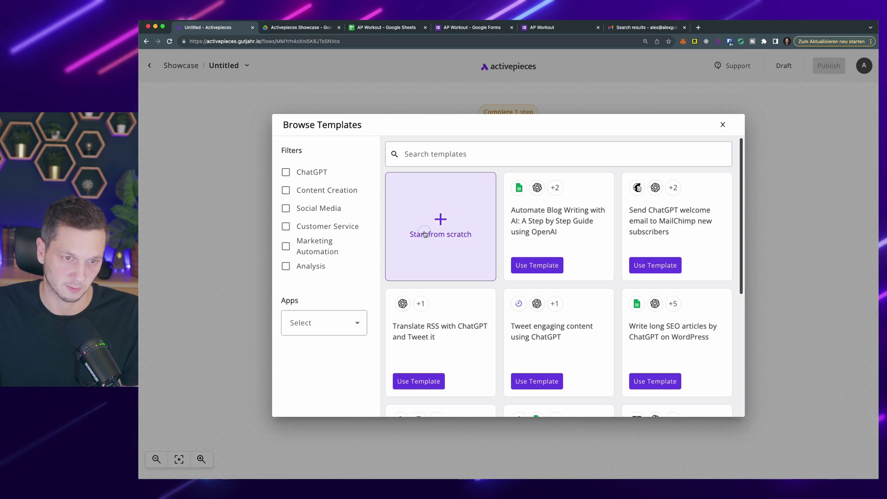
{"action": "key", "text": "Escape"}
{"action": "left_click", "coordinate": [522, 152]}
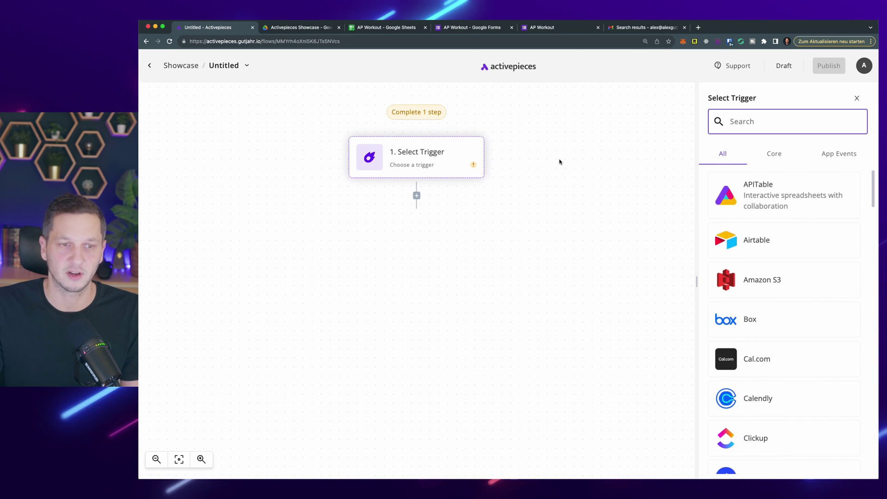
{"action": "left_click", "coordinate": [786, 191]}
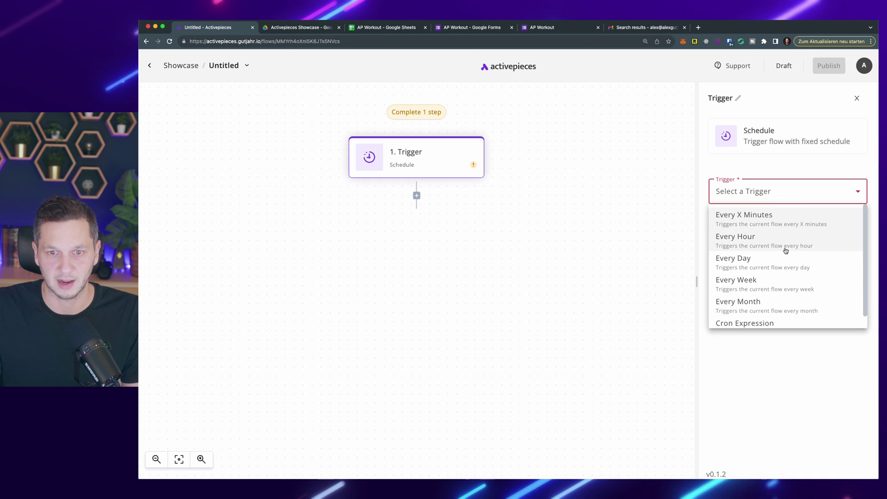
Step: Schedule the trigger every day at 5 am in the Europe/Berlin timezone
{"action": "left_click", "coordinate": [784, 266]}
{"action": "left_click", "coordinate": [778, 230]}
{"action": "scroll", "coordinate": [770, 352], "scroll_direction": "down", "scroll_amount": 1}
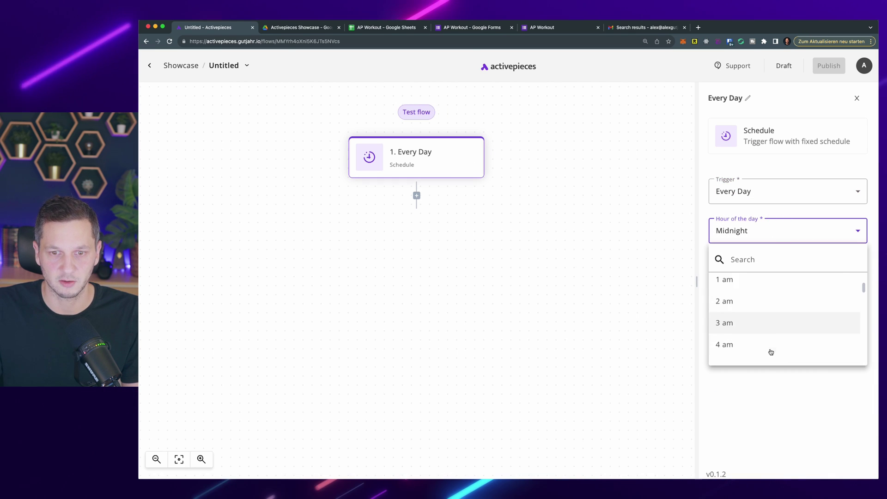
{"action": "left_click", "coordinate": [758, 299]}
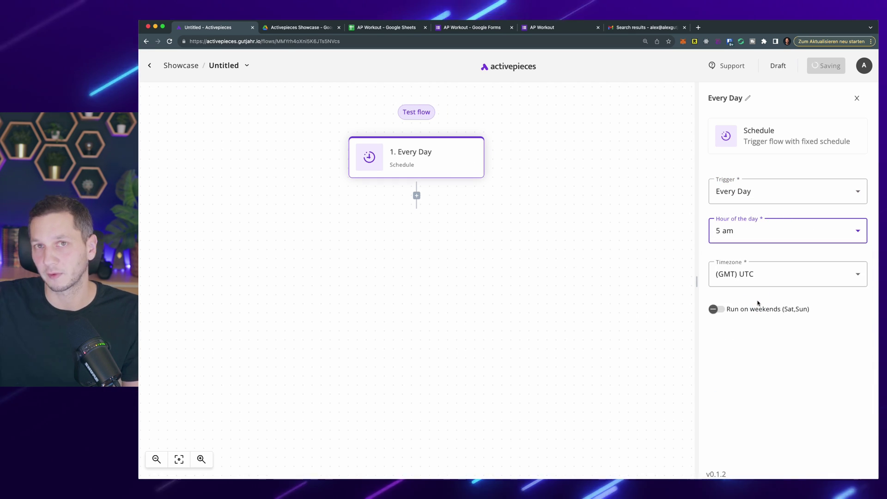
{"action": "left_click", "coordinate": [760, 278]}
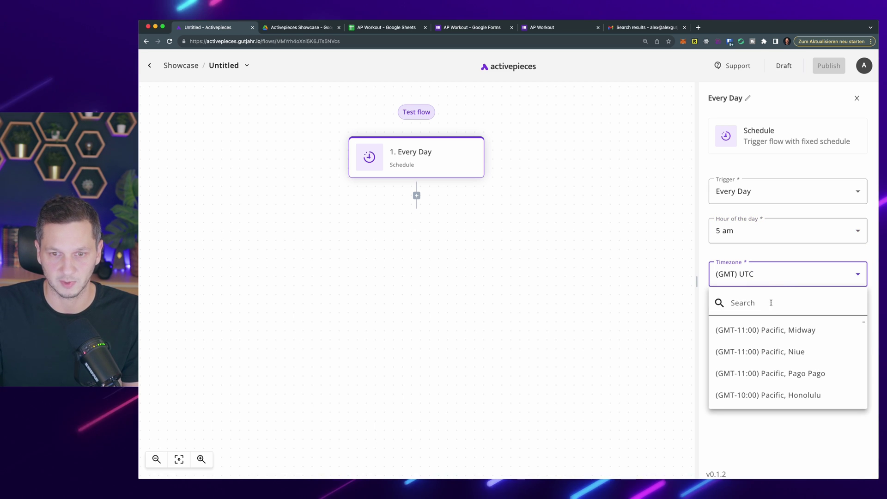
{"action": "left_click", "coordinate": [770, 311]}
{"action": "type", "text": "berlin"}
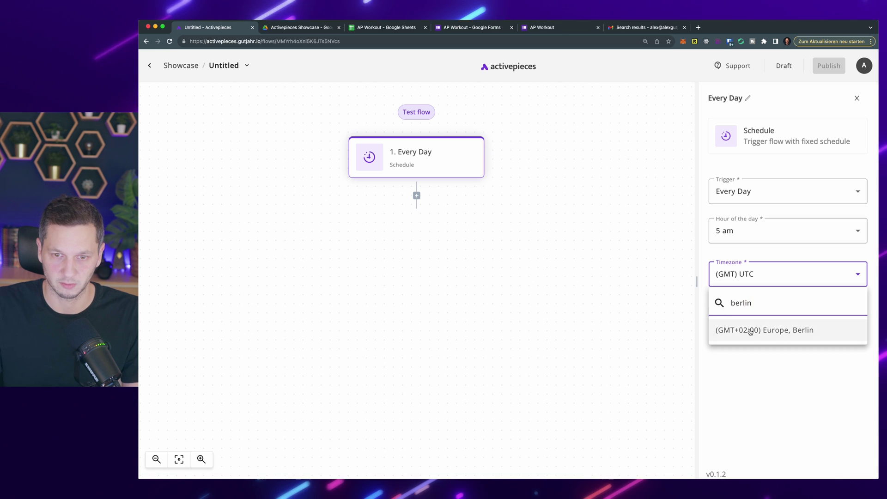
{"action": "left_click", "coordinate": [757, 331]}
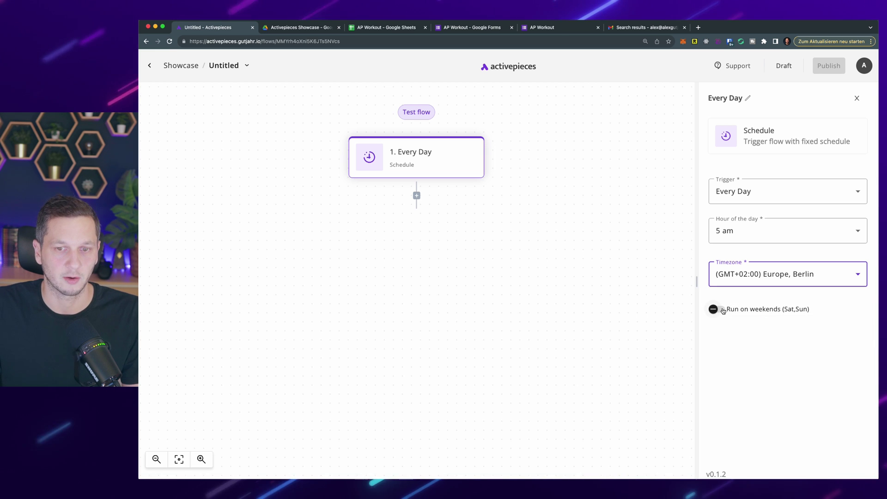
Step: Add a Google Sheets Find Rows step after the daily trigger
{"action": "left_click", "coordinate": [416, 196]}
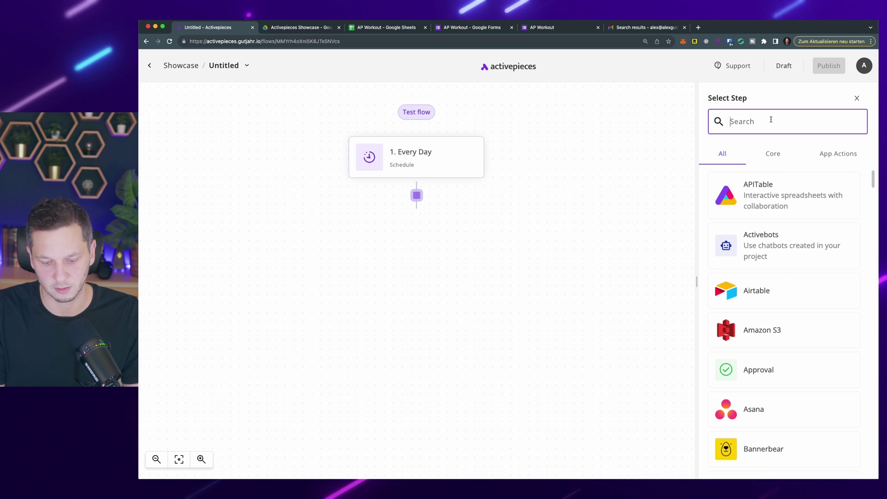
{"action": "type", "text": "google"}
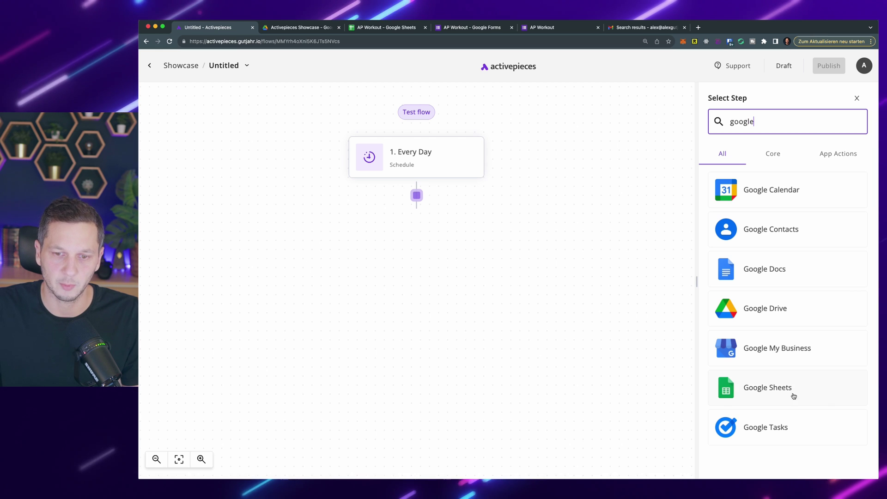
{"action": "left_click", "coordinate": [787, 391]}
{"action": "left_click", "coordinate": [756, 190]}
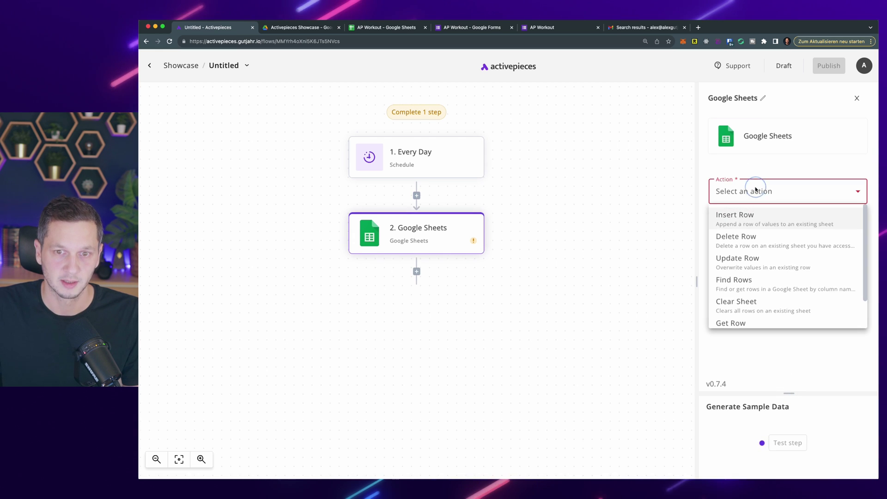
{"action": "left_click", "coordinate": [761, 287]}
Step: Use the google-sheets connection and select the AP Workout spreadsheet
{"action": "left_click", "coordinate": [783, 247]}
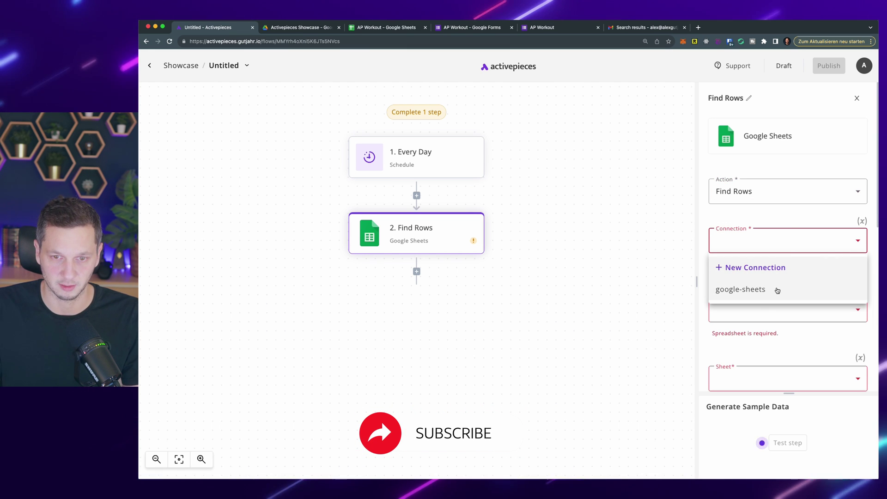
{"action": "left_click", "coordinate": [777, 290]}
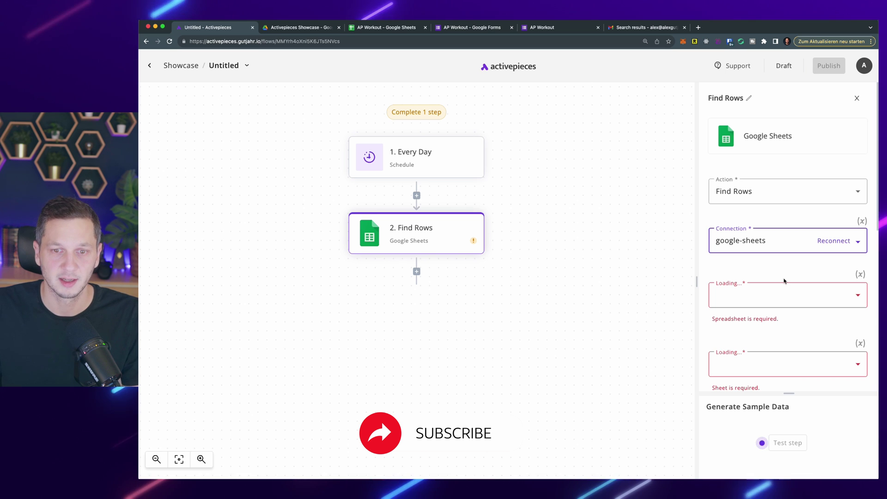
{"action": "scroll", "coordinate": [780, 268], "scroll_direction": "down", "scroll_amount": 1}
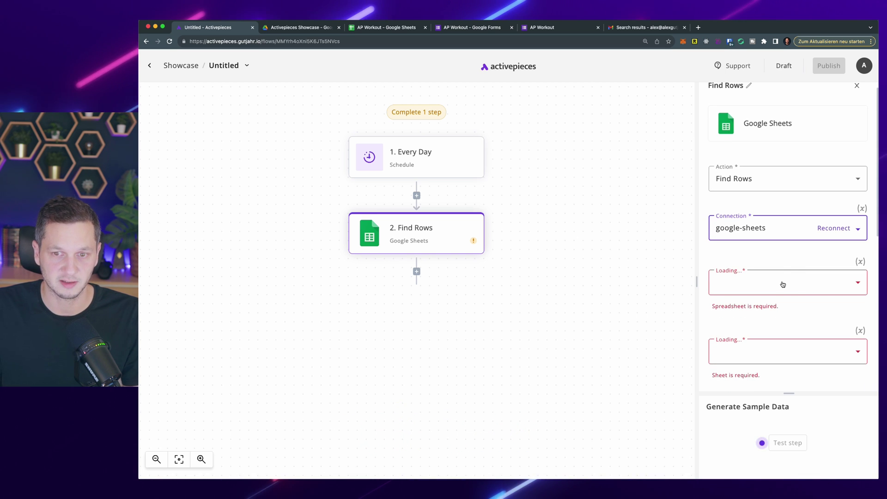
{"action": "left_click", "coordinate": [785, 284]}
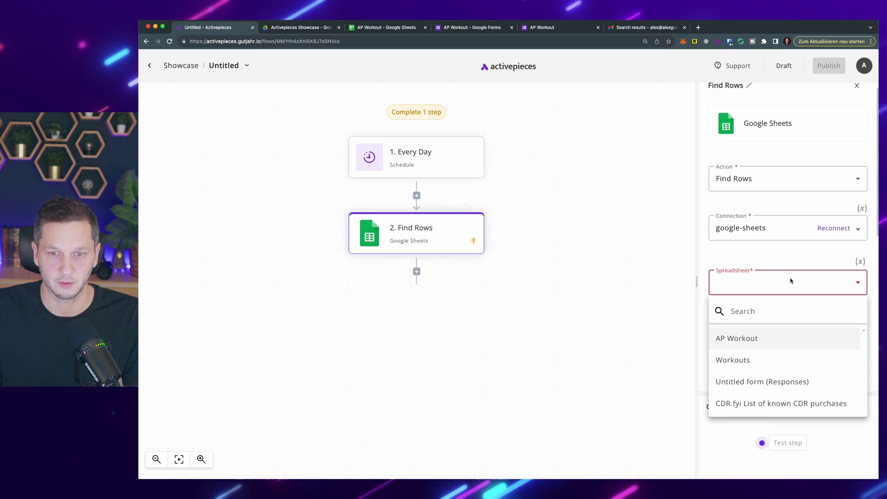
{"action": "left_click", "coordinate": [771, 339]}
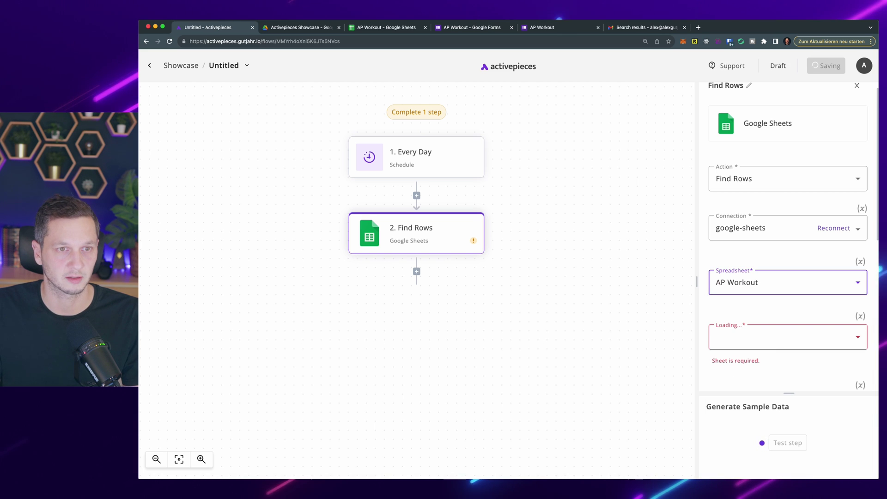
{"action": "left_click", "coordinate": [384, 29]}
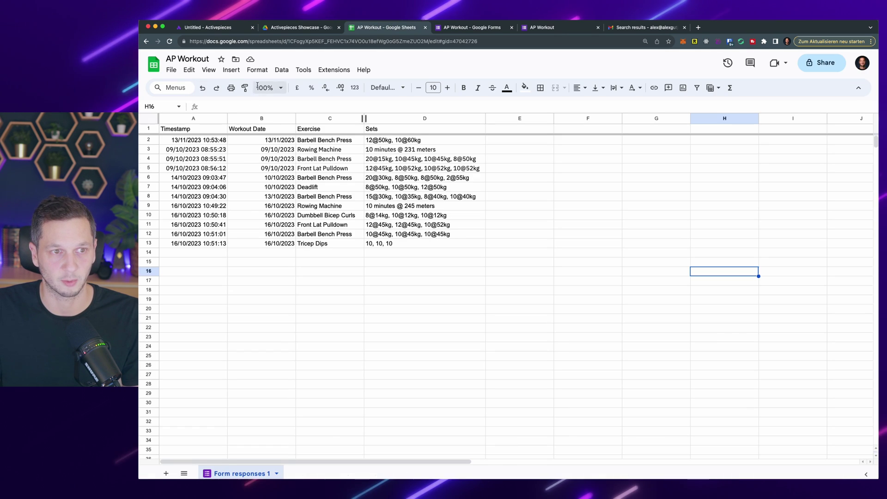
{"action": "left_click", "coordinate": [213, 27]}
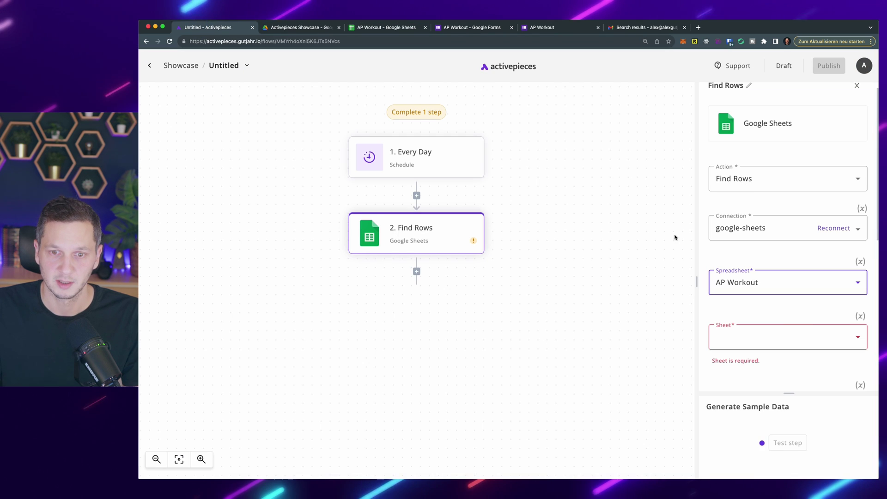
Step: Choose the Form responses 1 sheet and verify its data
{"action": "left_click", "coordinate": [775, 341]}
{"action": "left_click", "coordinate": [785, 393]}
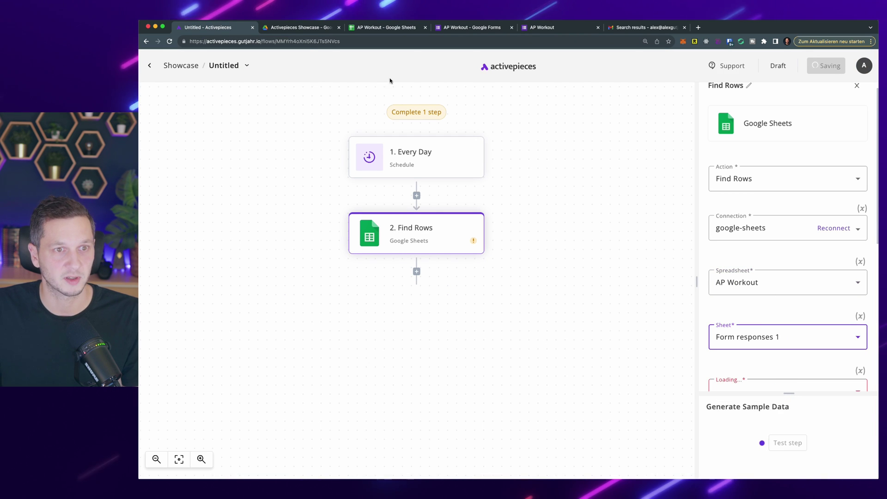
{"action": "left_click", "coordinate": [380, 27]}
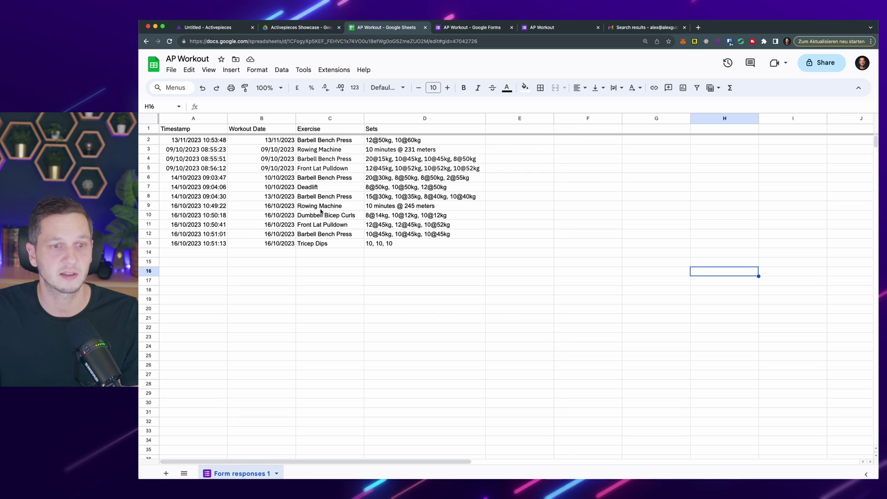
{"action": "key", "text": "super+1"}
Step: Set Find Rows to search the Timestamp column over 1000 rows
{"action": "scroll", "coordinate": [777, 278], "scroll_direction": "down", "scroll_amount": 3}
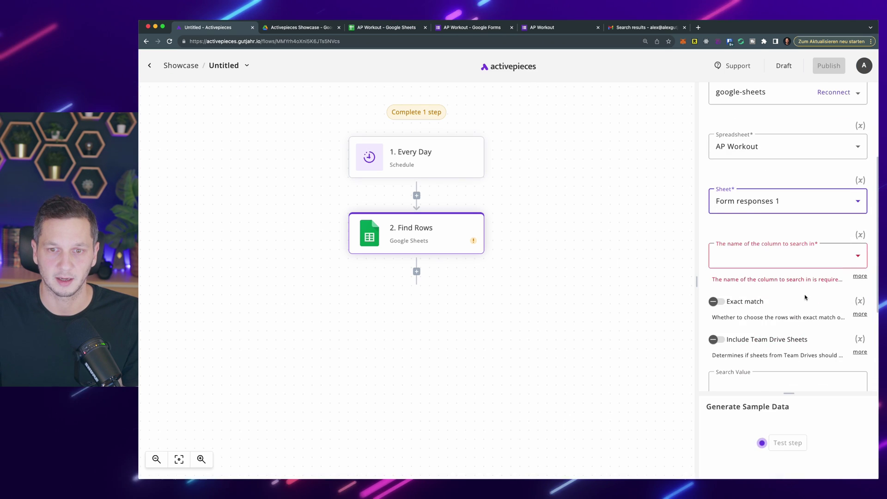
{"action": "left_click", "coordinate": [802, 265]}
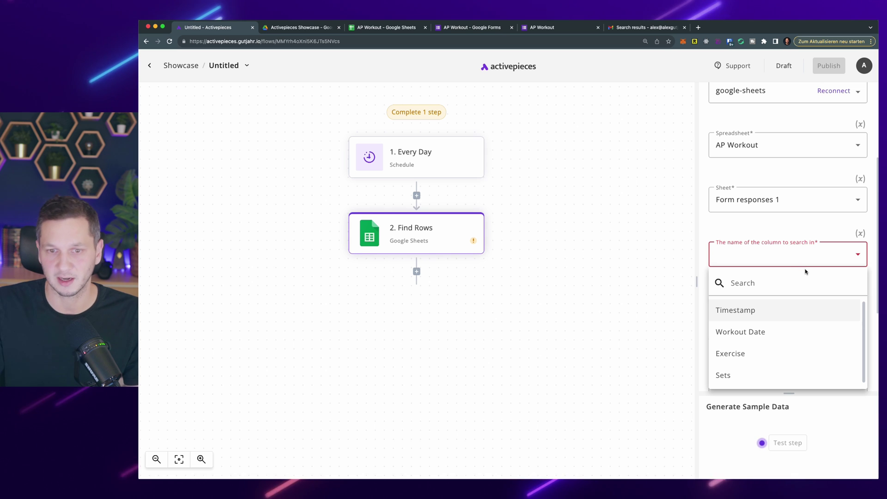
{"action": "left_click", "coordinate": [769, 312]}
{"action": "scroll", "coordinate": [775, 231], "scroll_direction": "down", "scroll_amount": 3}
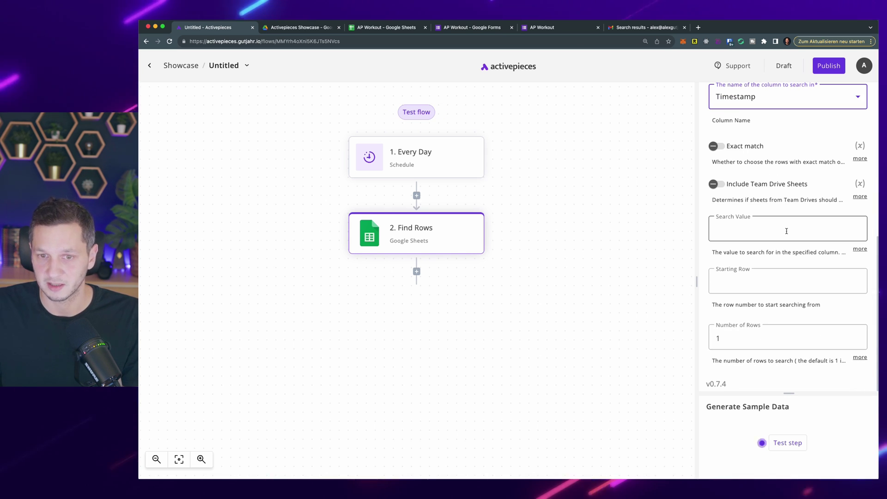
{"action": "left_click", "coordinate": [786, 230]}
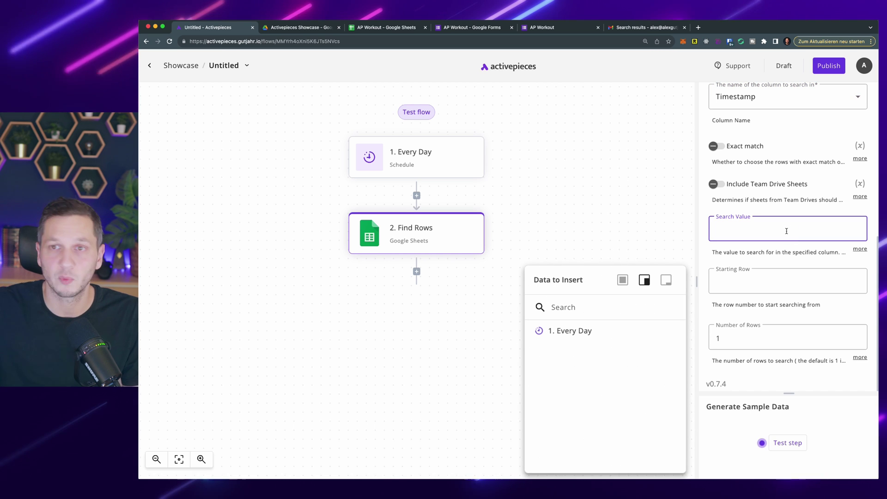
{"action": "left_click", "coordinate": [774, 340]}
{"action": "type", "text": "000"}
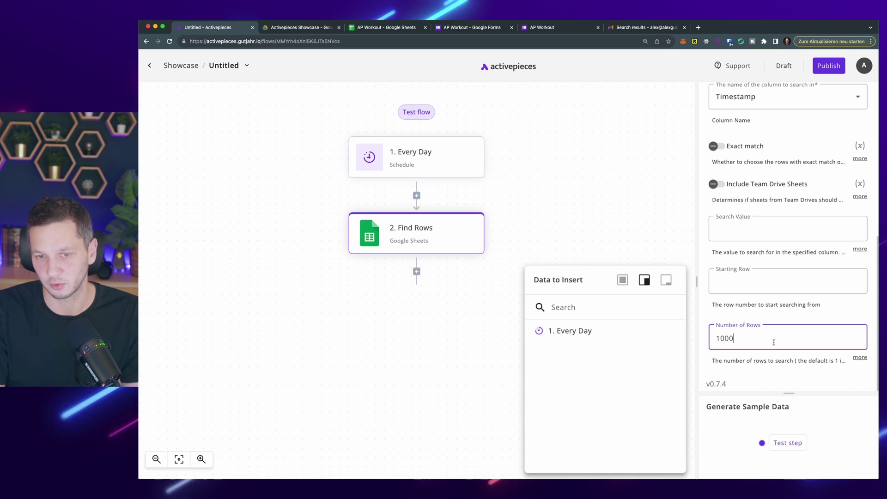
Step: Test the Find Rows step and enlarge the output panel, comparing it with the spreadsheet
{"action": "left_click", "coordinate": [784, 443]}
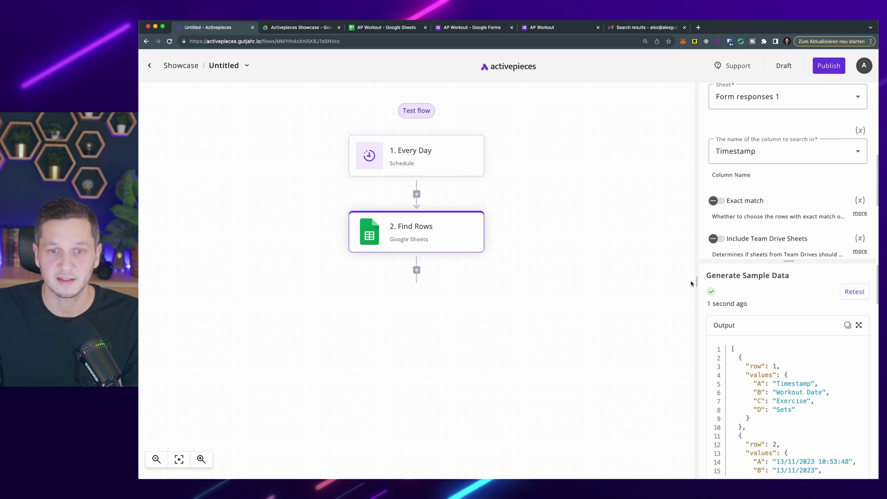
{"action": "left_click_drag", "start_coordinate": [694, 282], "coordinate": [620, 277]}
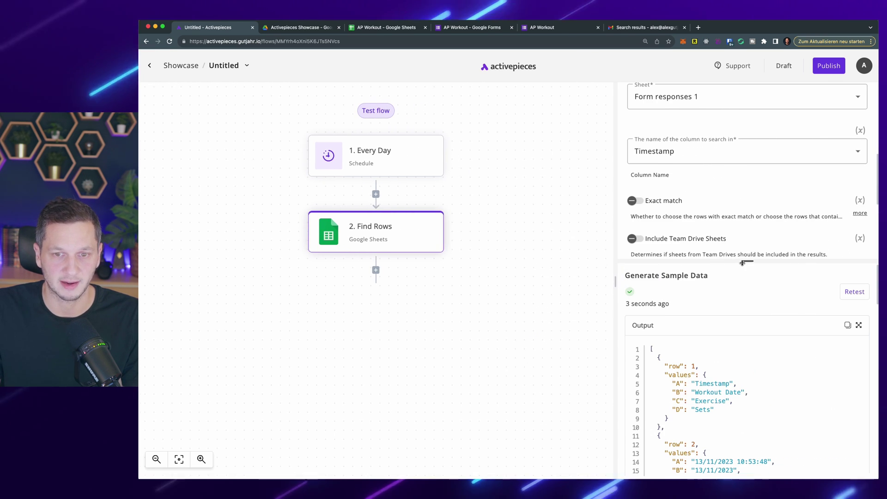
{"action": "left_click_drag", "start_coordinate": [742, 259], "coordinate": [735, 211]}
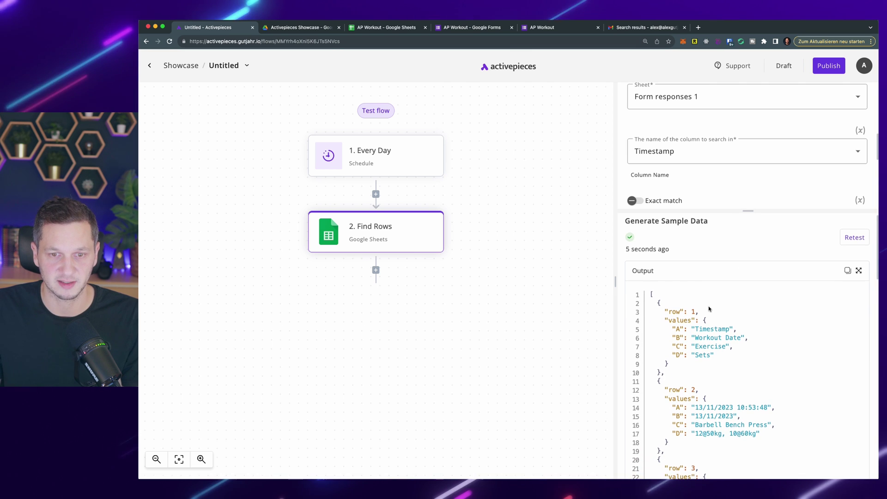
{"action": "scroll", "coordinate": [728, 330], "scroll_direction": "down", "scroll_amount": 2}
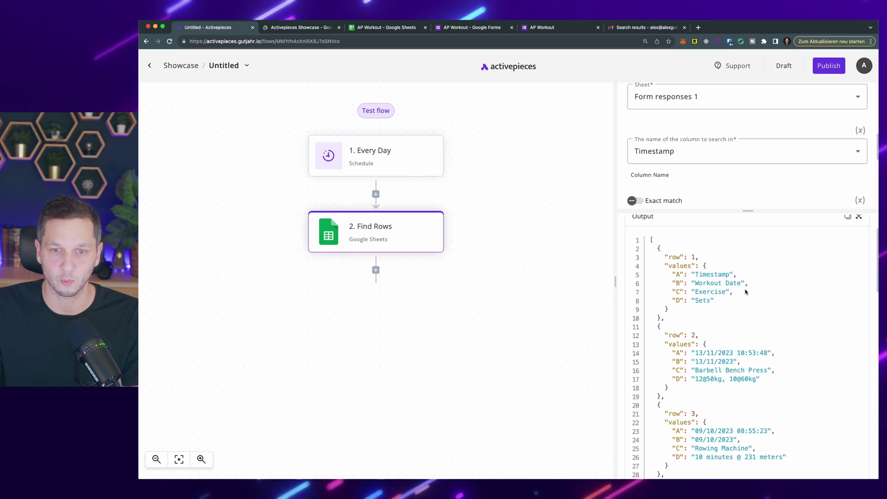
{"action": "left_click", "coordinate": [391, 29]}
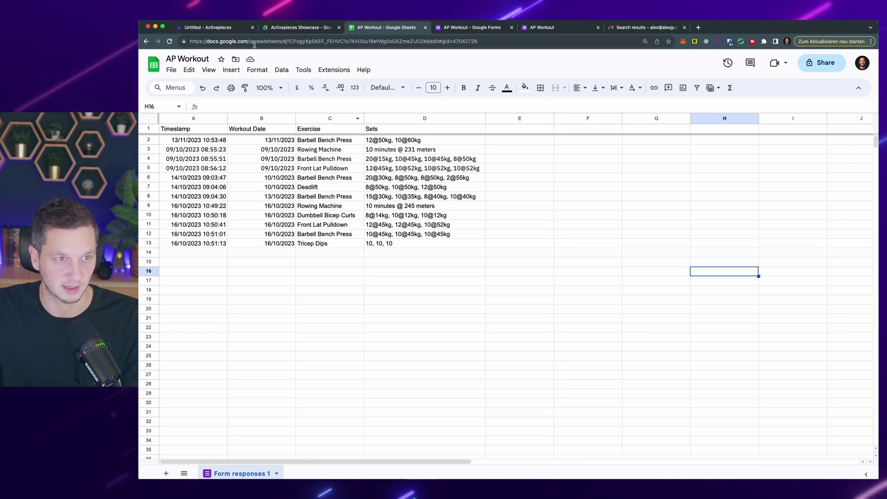
{"action": "left_click", "coordinate": [208, 28]}
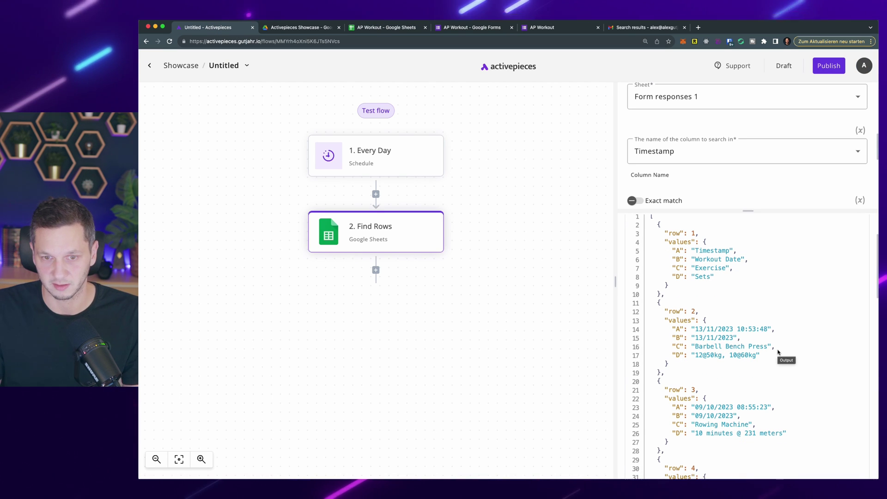
Step: Inspect row 2's timestamp, exercise and sets values in the test output
{"action": "left_click_drag", "start_coordinate": [771, 329], "coordinate": [712, 331]}
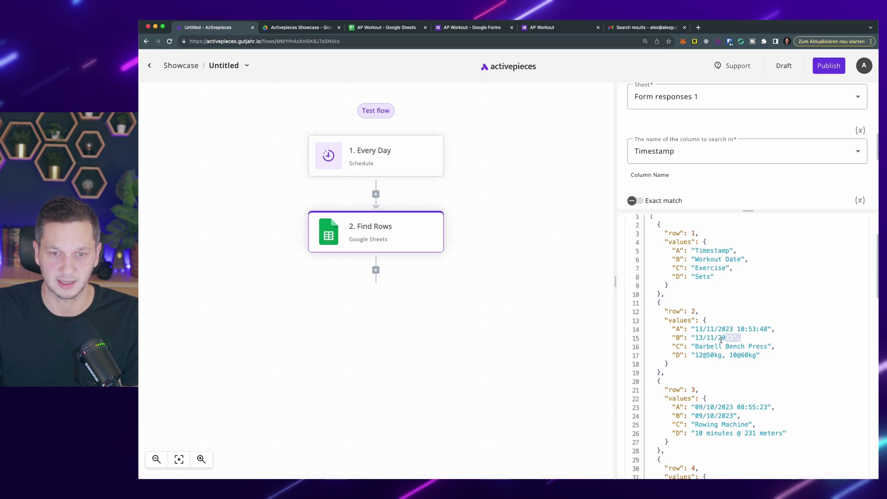
{"action": "left_click_drag", "start_coordinate": [691, 345], "coordinate": [733, 354]}
{"action": "left_click", "coordinate": [751, 362]}
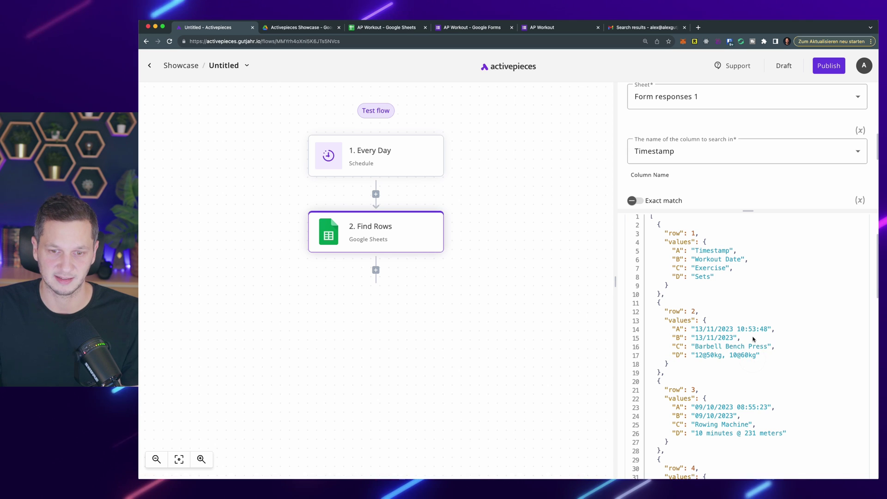
{"action": "scroll", "coordinate": [752, 341], "scroll_direction": "down", "scroll_amount": 3}
{"action": "scroll", "coordinate": [748, 319], "scroll_direction": "up", "scroll_amount": 2}
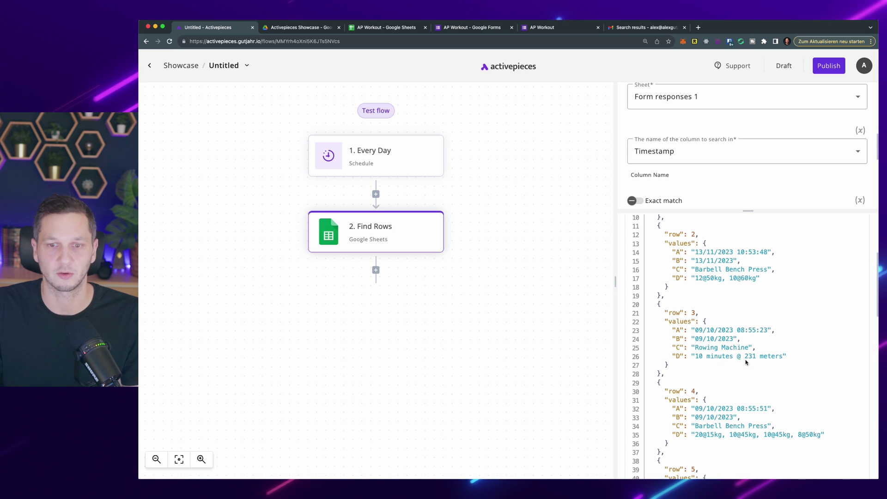
{"action": "scroll", "coordinate": [753, 347], "scroll_direction": "down", "scroll_amount": 3}
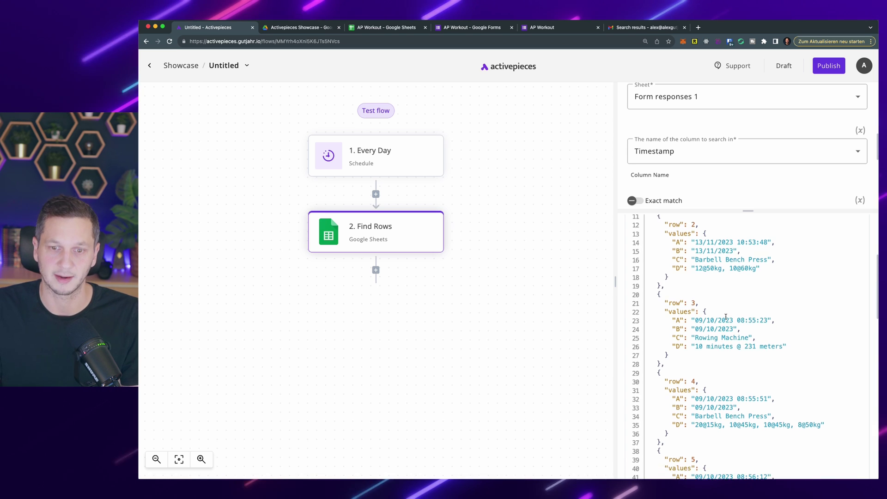
{"action": "scroll", "coordinate": [762, 331], "scroll_direction": "down", "scroll_amount": 3}
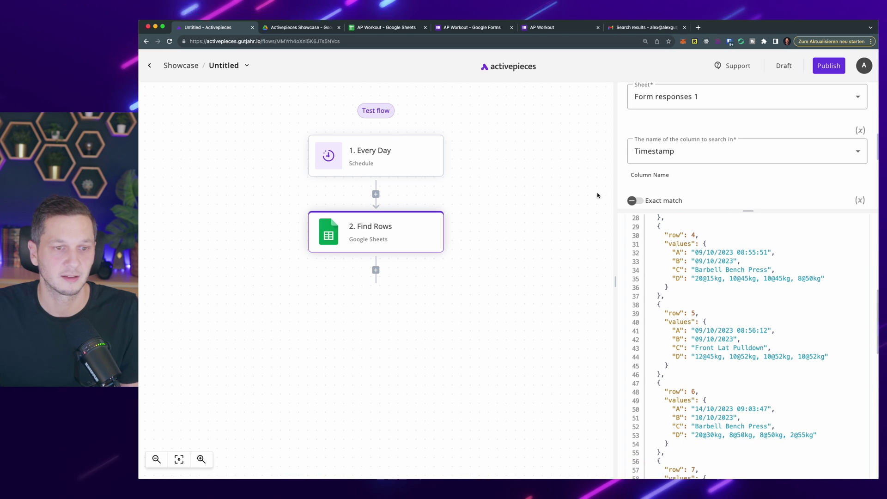
Step: Add an OpenAI Ask ChatGPT step after Find Rows using the openai connection
{"action": "left_click", "coordinate": [377, 271]}
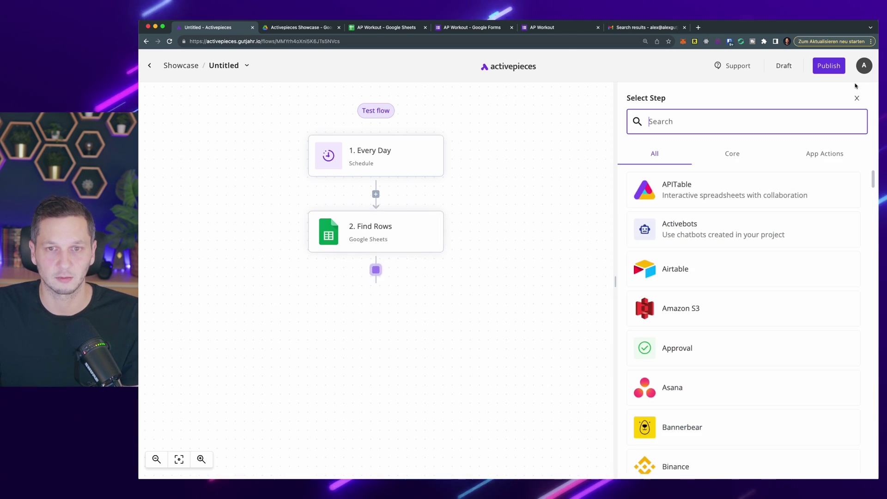
{"action": "type", "text": "chat"}
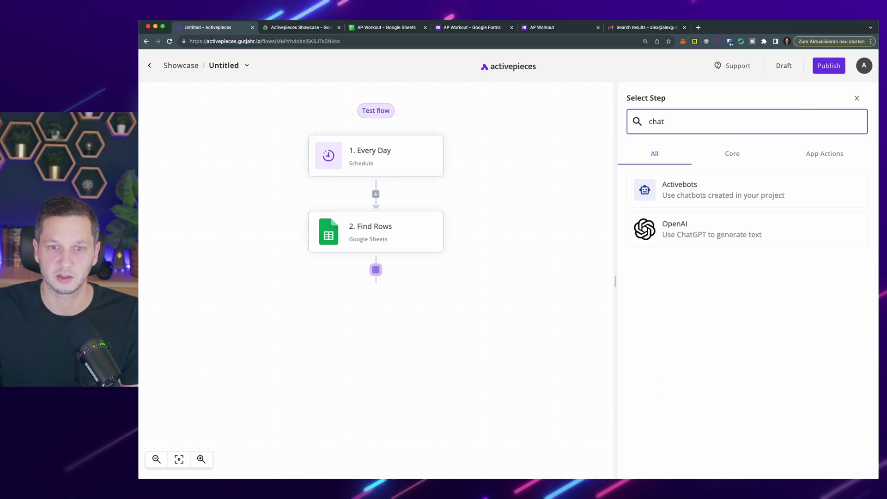
{"action": "left_click", "coordinate": [736, 235]}
{"action": "left_click", "coordinate": [702, 219]}
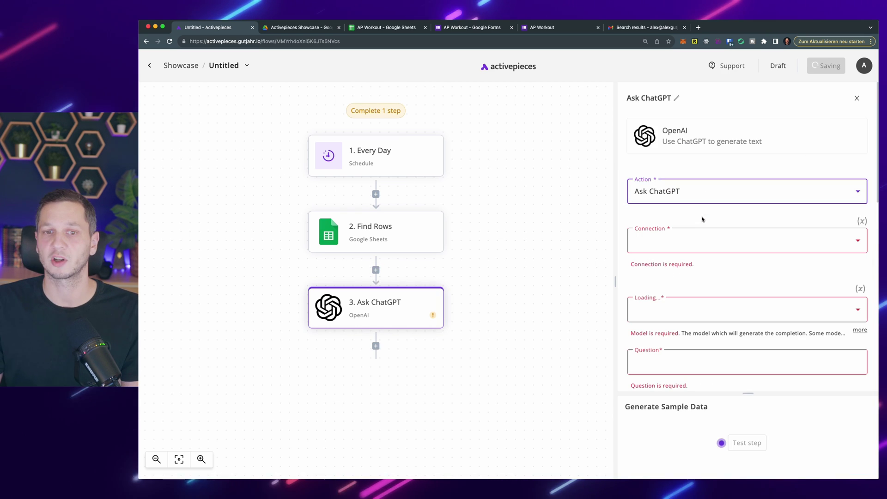
{"action": "left_click", "coordinate": [742, 240]}
{"action": "left_click", "coordinate": [710, 286]}
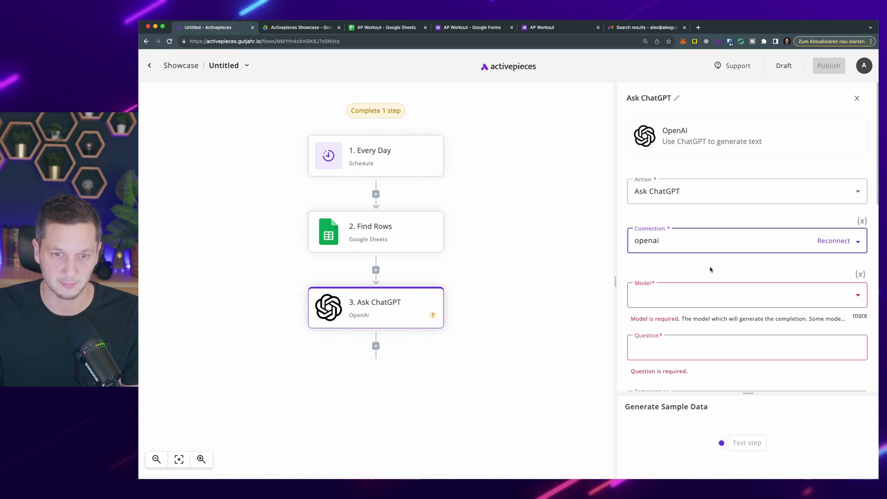
Step: Select gpt-4-1106-preview as the ChatGPT model
{"action": "left_click", "coordinate": [698, 299]}
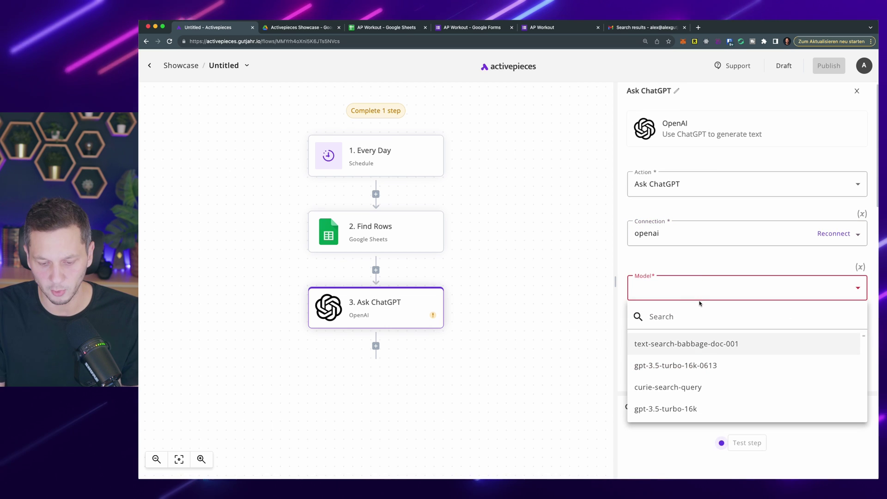
{"action": "left_click", "coordinate": [723, 296]}
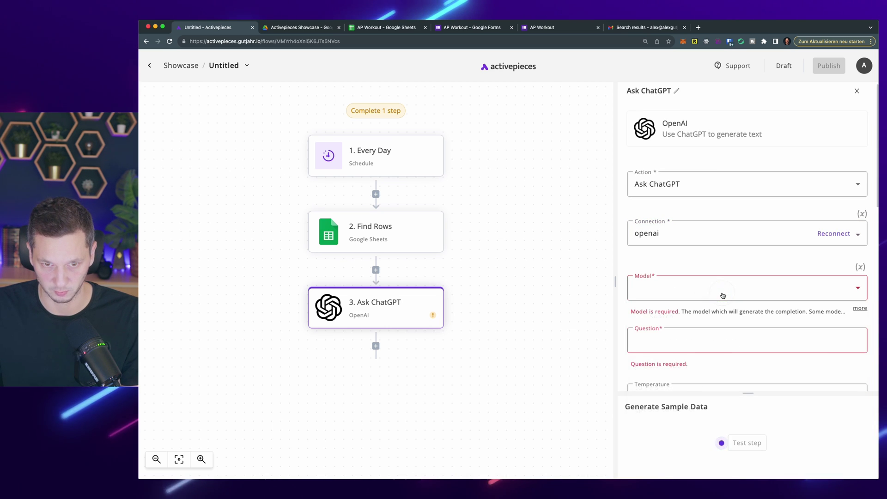
{"action": "left_click", "coordinate": [659, 299]}
{"action": "type", "text": "gpt"}
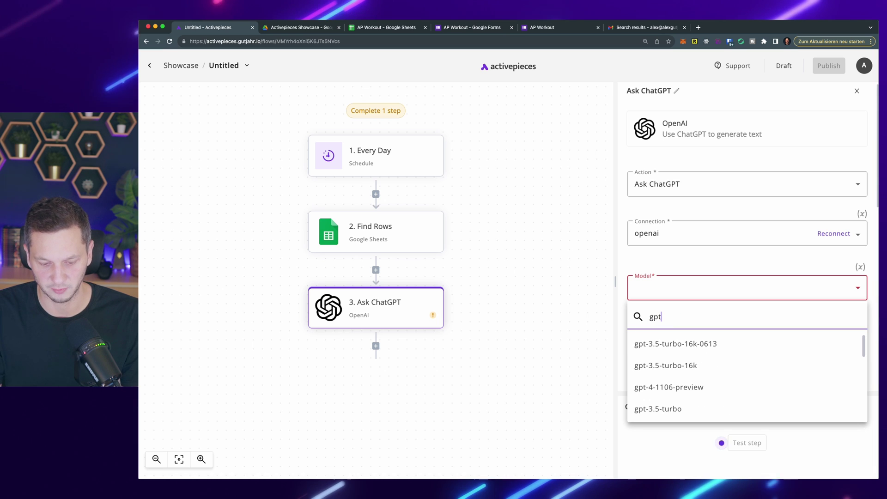
{"action": "type", "text": "-5"}
{"action": "key", "text": "BackSpace"}
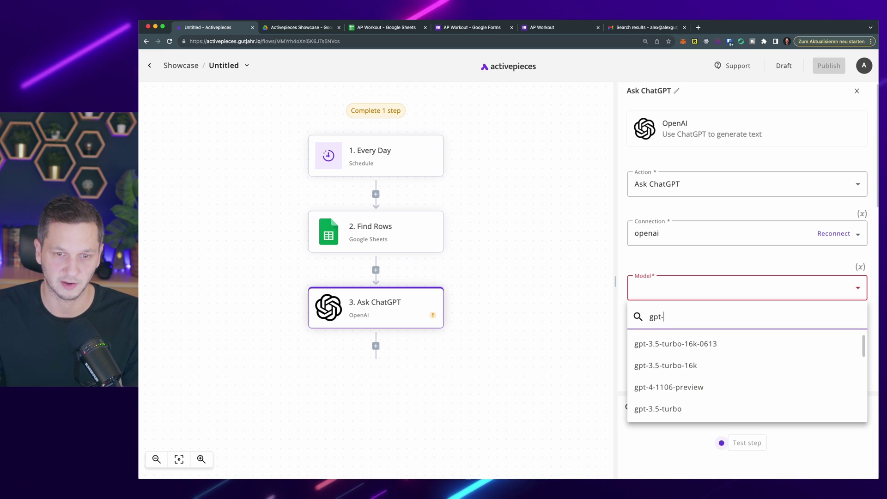
{"action": "left_click", "coordinate": [670, 343]}
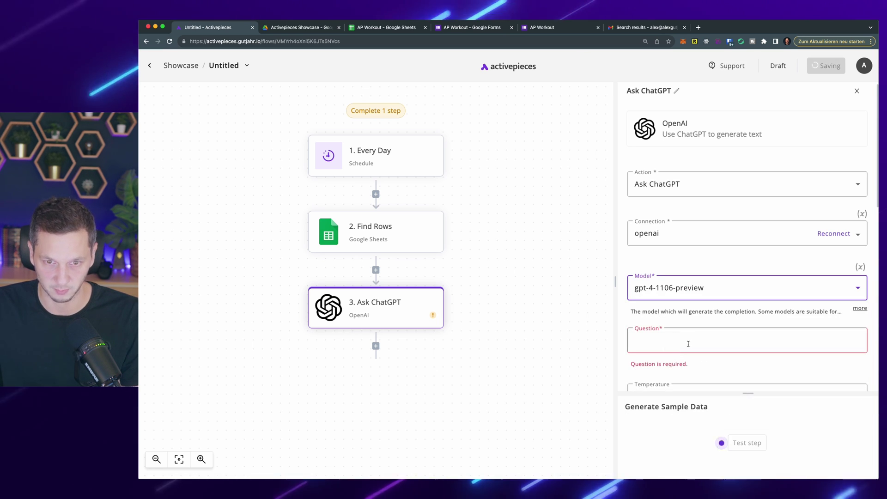
Step: Paste the prepared 40-minute workout-plan prompt, requesting an HTML table, into the Question field
{"action": "scroll", "coordinate": [698, 287], "scroll_direction": "down", "scroll_amount": 2}
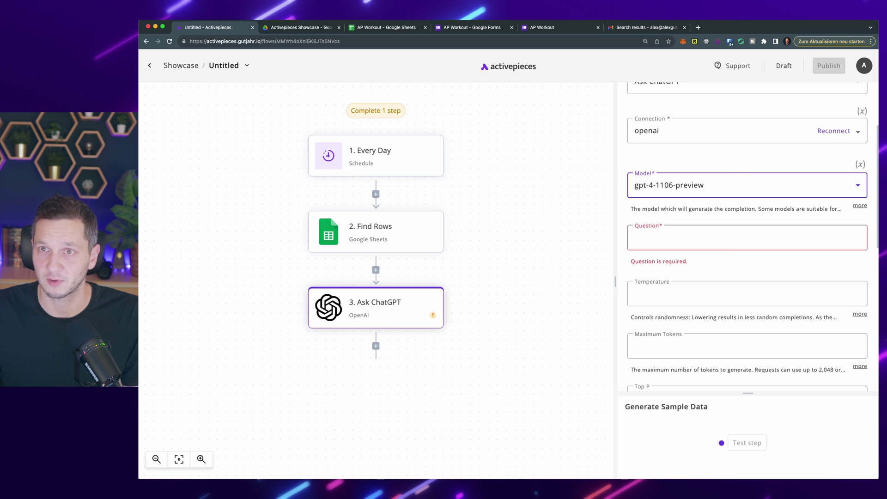
{"action": "key", "text": "super+Tab"}
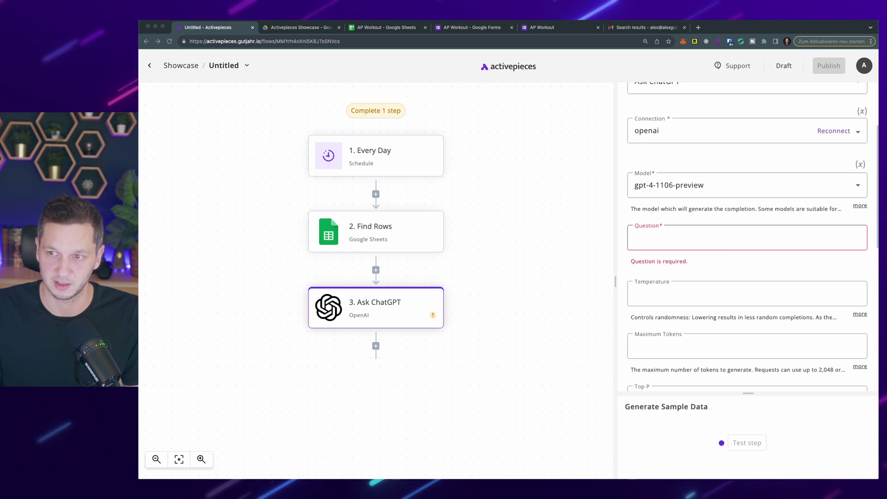
{"action": "key", "text": "super+a"}
{"action": "key", "text": "super+c"}
{"action": "left_click", "coordinate": [762, 236]}
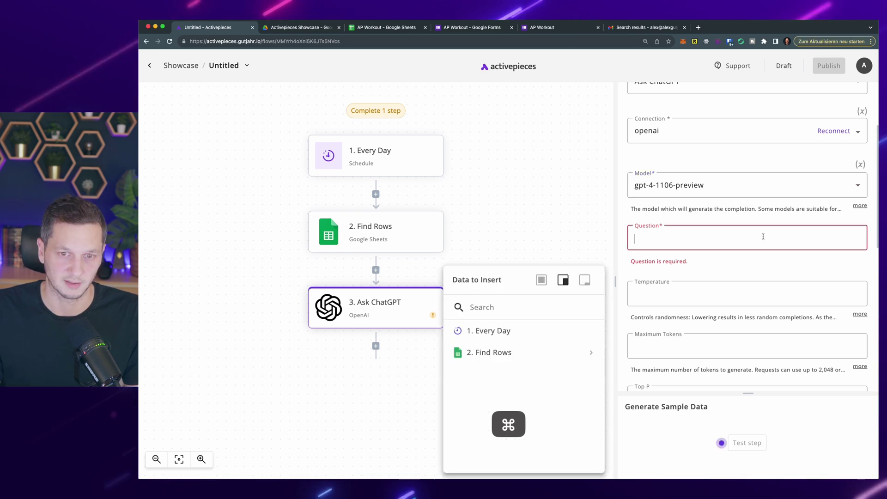
{"action": "key", "text": "super+v"}
{"action": "scroll", "coordinate": [749, 244], "scroll_direction": "down", "scroll_amount": 2}
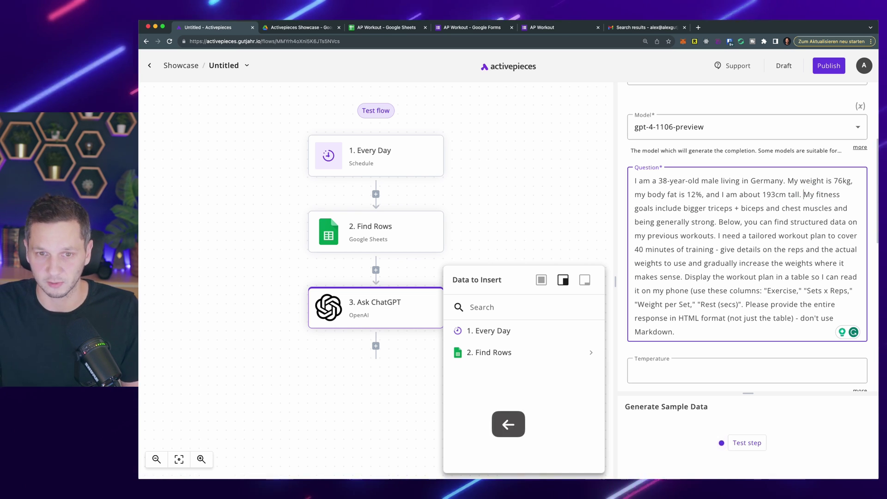
{"action": "left_click_drag", "start_coordinate": [804, 195], "coordinate": [802, 208]}
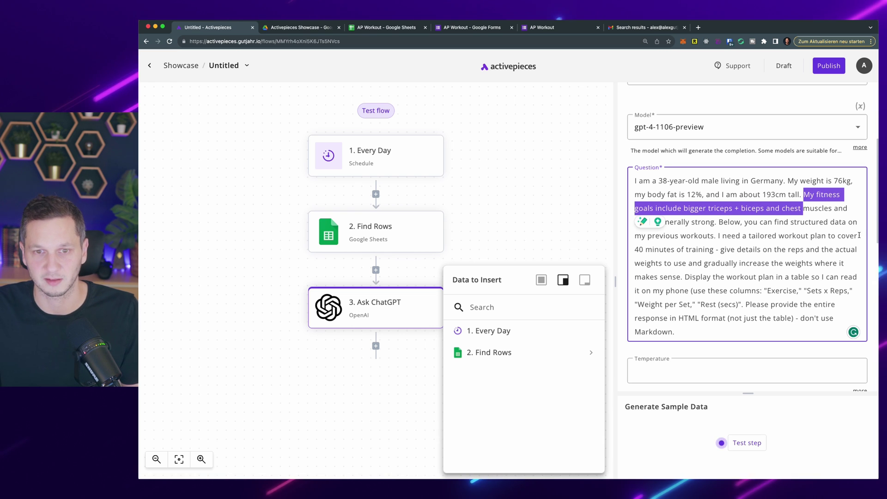
{"action": "left_click", "coordinate": [812, 227]}
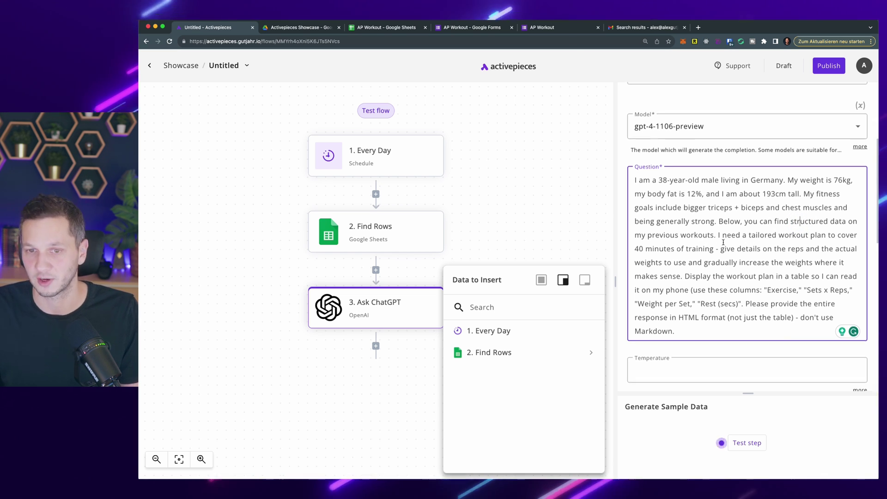
{"action": "scroll", "coordinate": [725, 247], "scroll_direction": "down", "scroll_amount": 1}
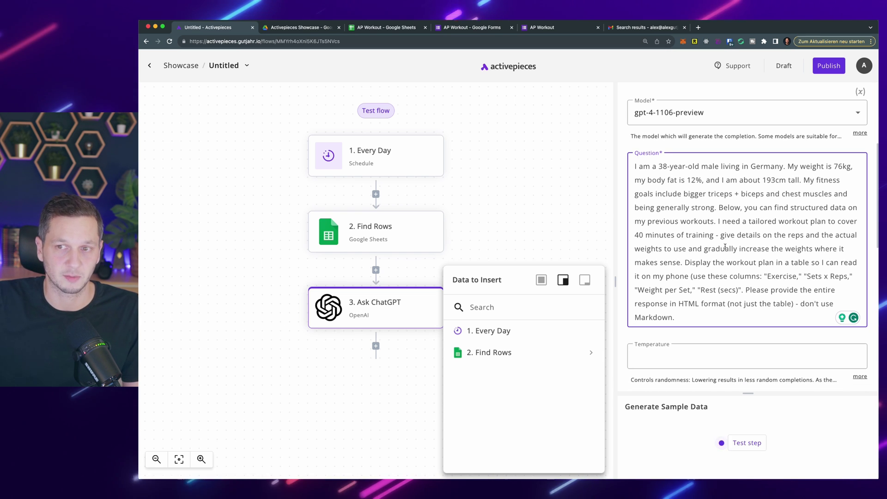
{"action": "scroll", "coordinate": [752, 254], "scroll_direction": "down", "scroll_amount": 1}
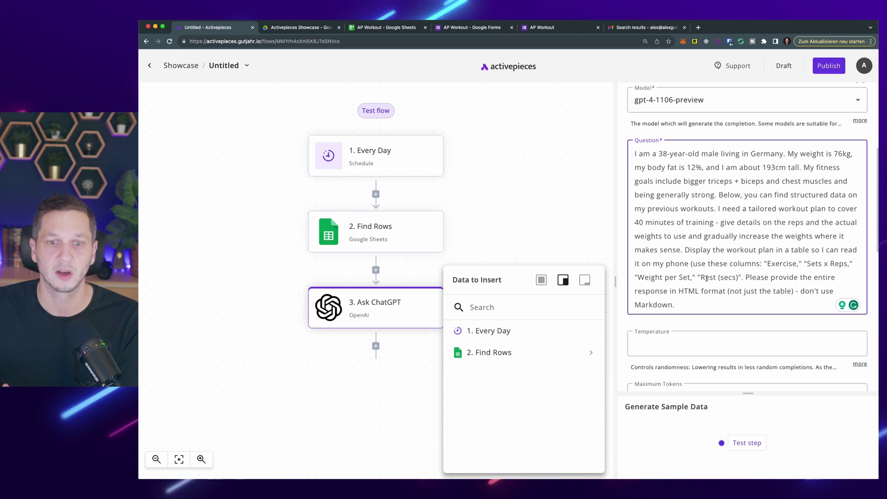
{"action": "scroll", "coordinate": [693, 287], "scroll_direction": "down", "scroll_amount": 1}
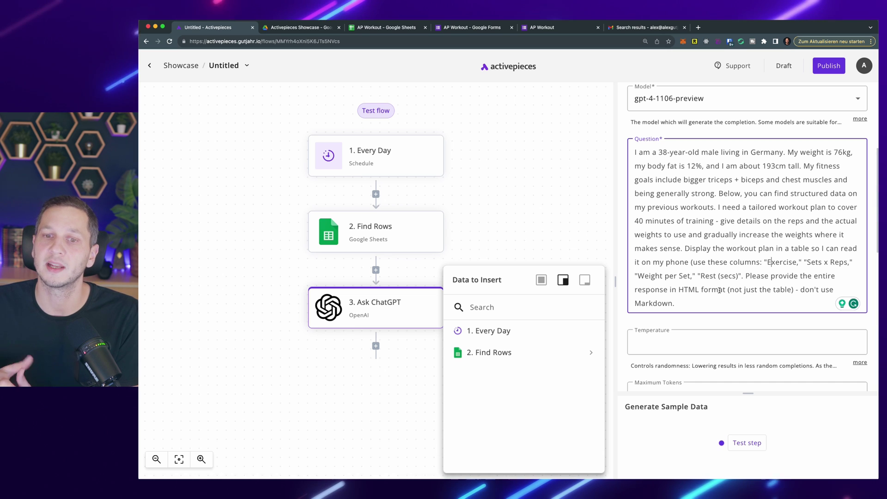
{"action": "left_click_drag", "start_coordinate": [745, 275], "coordinate": [760, 294]}
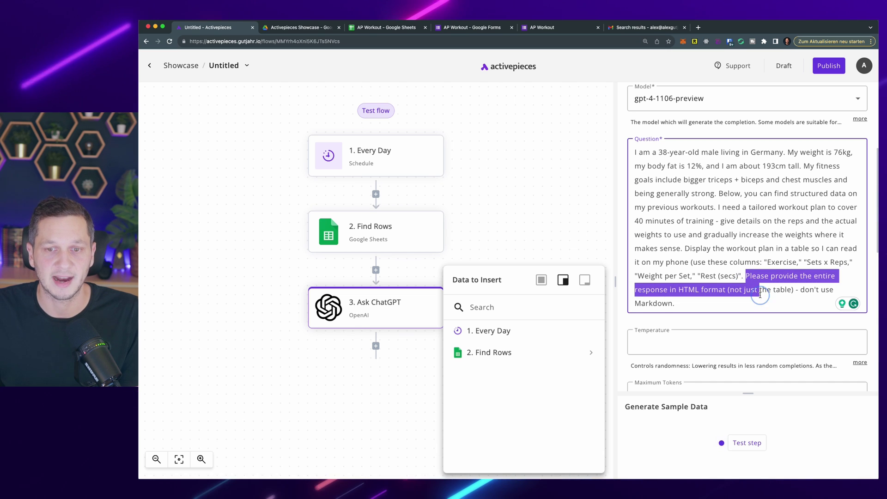
{"action": "scroll", "coordinate": [785, 196], "scroll_direction": "down", "scroll_amount": 1}
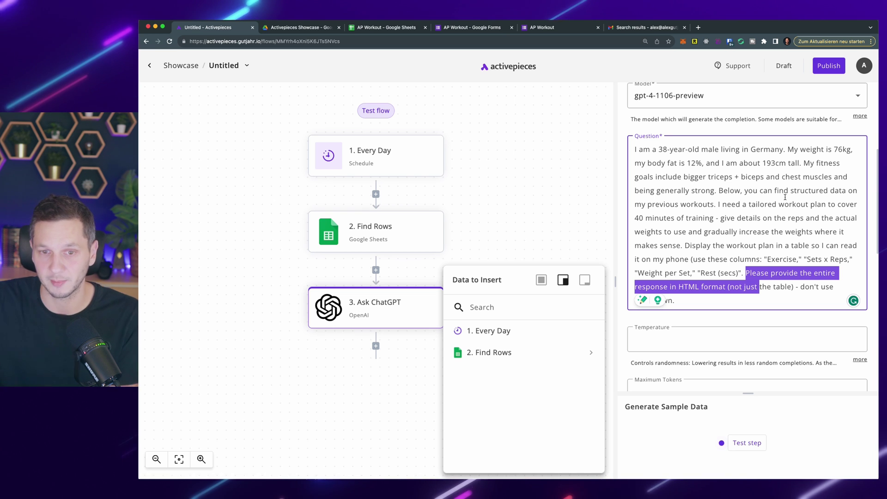
{"action": "left_click", "coordinate": [755, 246]}
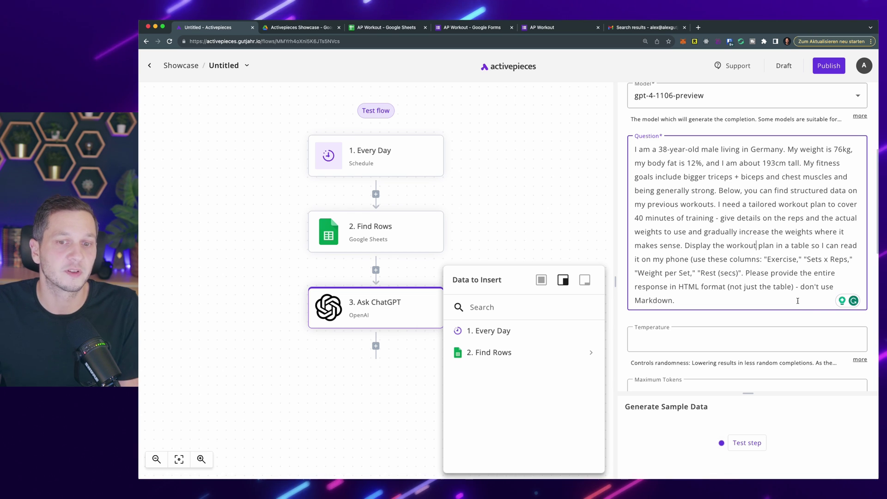
{"action": "scroll", "coordinate": [696, 298], "scroll_direction": "down", "scroll_amount": 1}
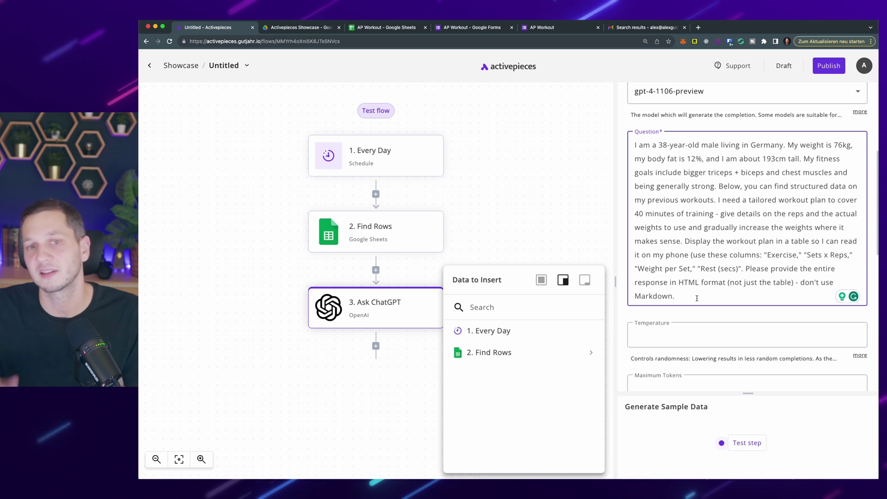
Step: Add a 'Previous Workouts:' line to the question, followed by the Find Rows results
{"action": "key", "text": "Return"}
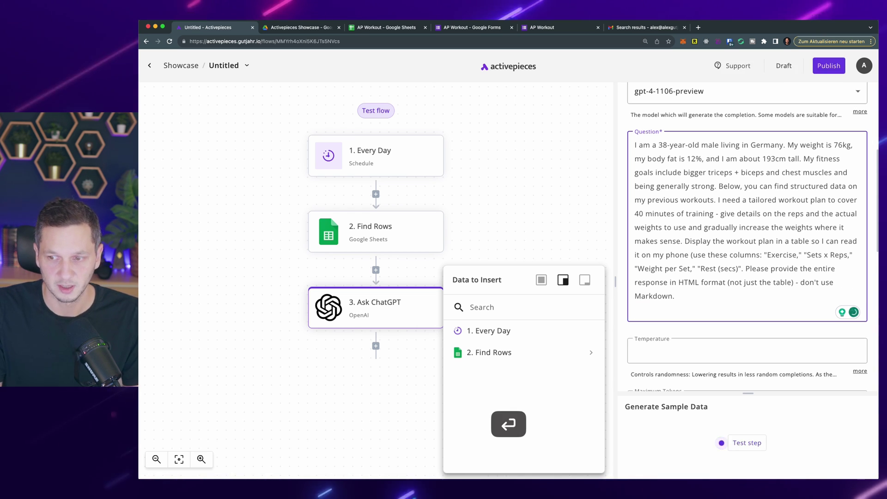
{"action": "key", "text": "Return"}
{"action": "type", "text": "Prev"}
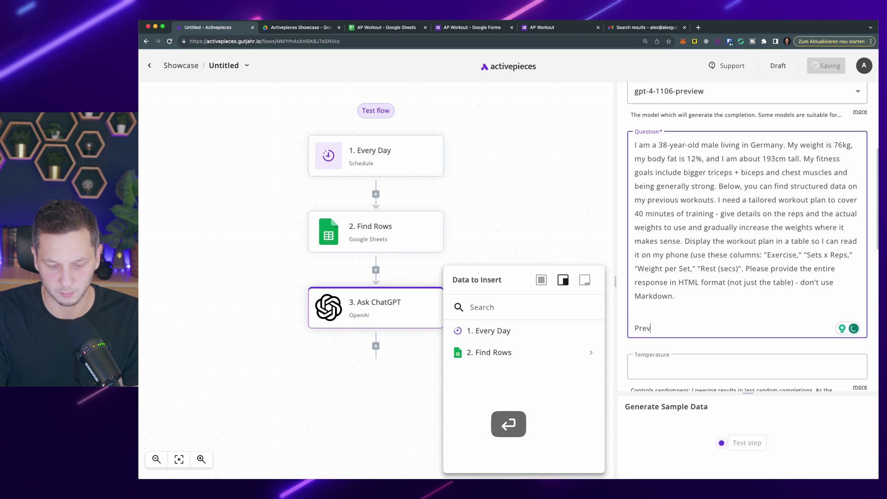
{"action": "type", "text": "ious Workouts:"}
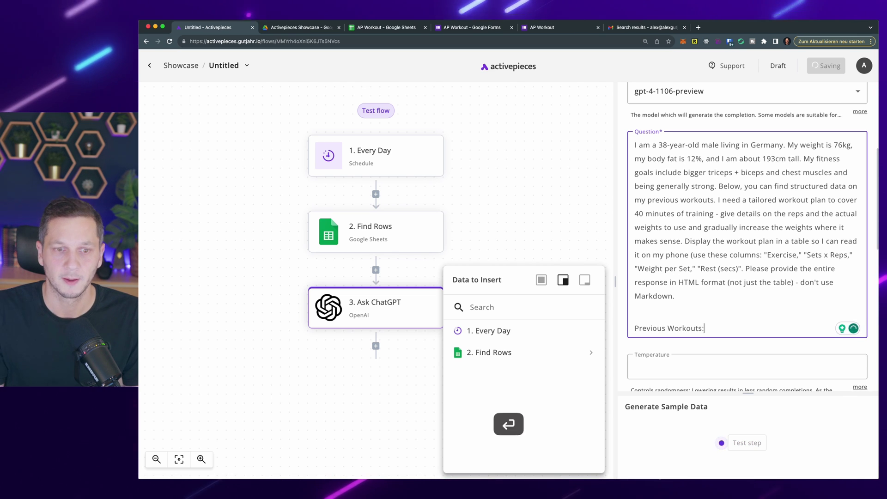
{"action": "left_click", "coordinate": [590, 353]}
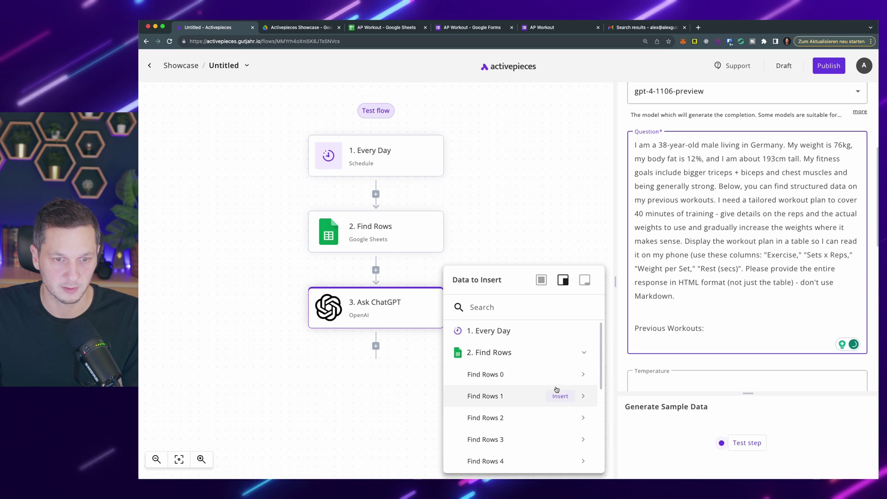
{"action": "left_click", "coordinate": [561, 352]}
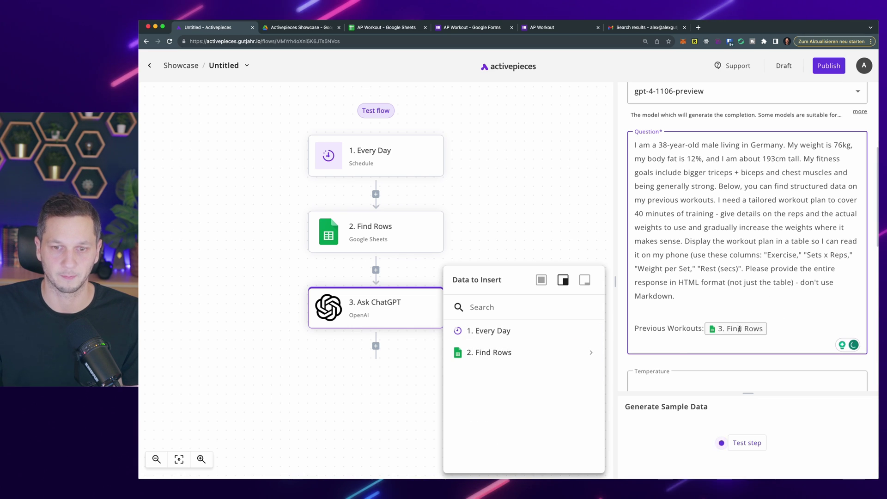
{"action": "key", "text": "Return"}
{"action": "key", "text": "BackSpace"}
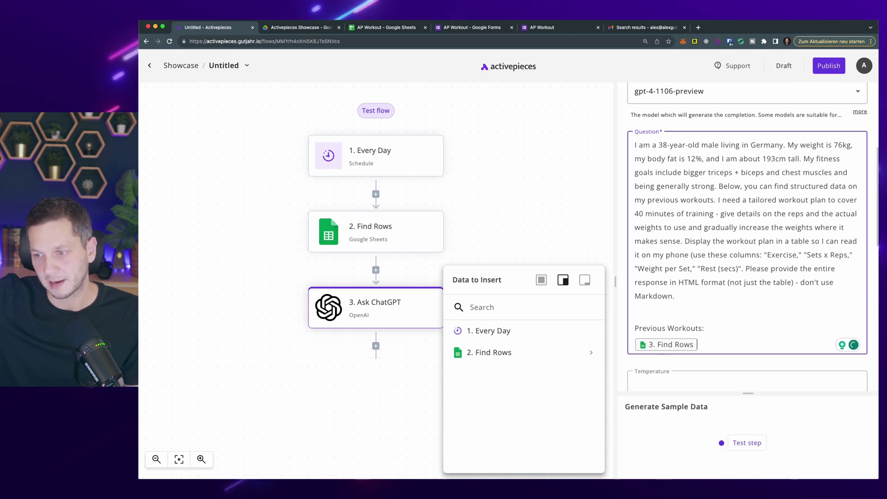
Step: Change the system role to 'You are a personal coach, suggesting workout plans based on my fitness goals.'
{"action": "scroll", "coordinate": [641, 244], "scroll_direction": "down", "scroll_amount": 10}
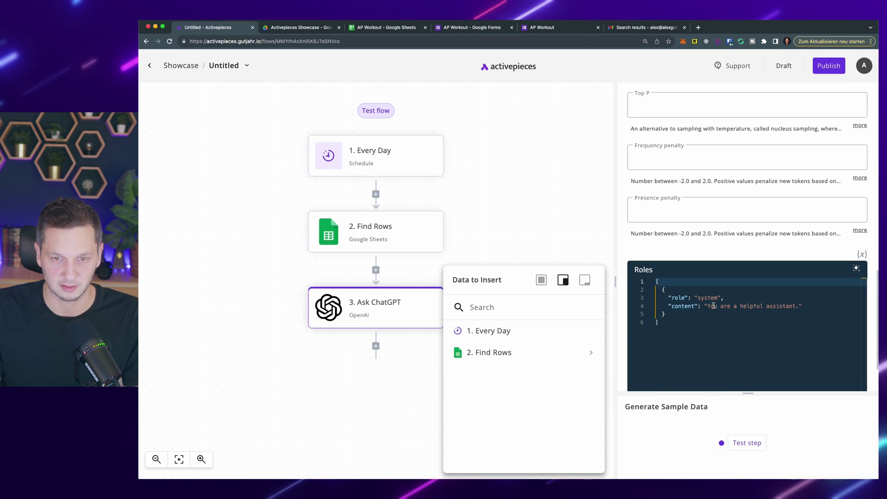
{"action": "double_click", "coordinate": [712, 306]}
{"action": "left_click", "coordinate": [742, 306]}
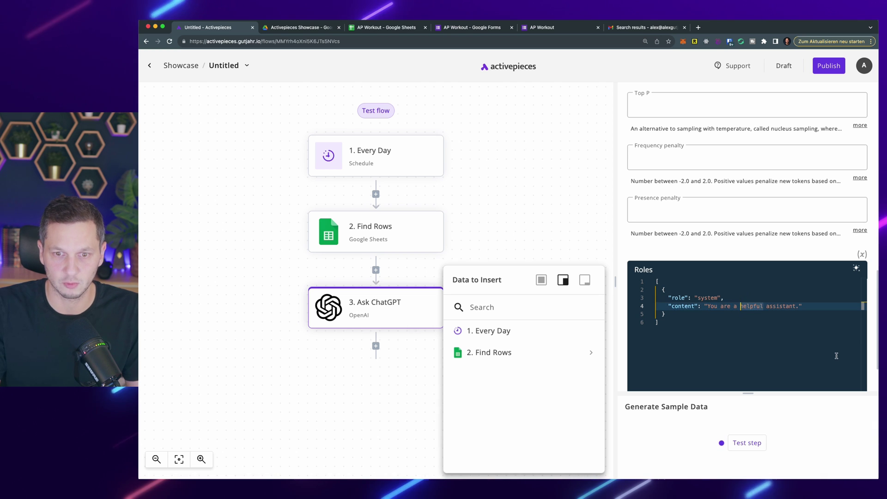
{"action": "key", "text": "alt+shift+Right"}
{"action": "key", "text": "alt+shift+Right"}
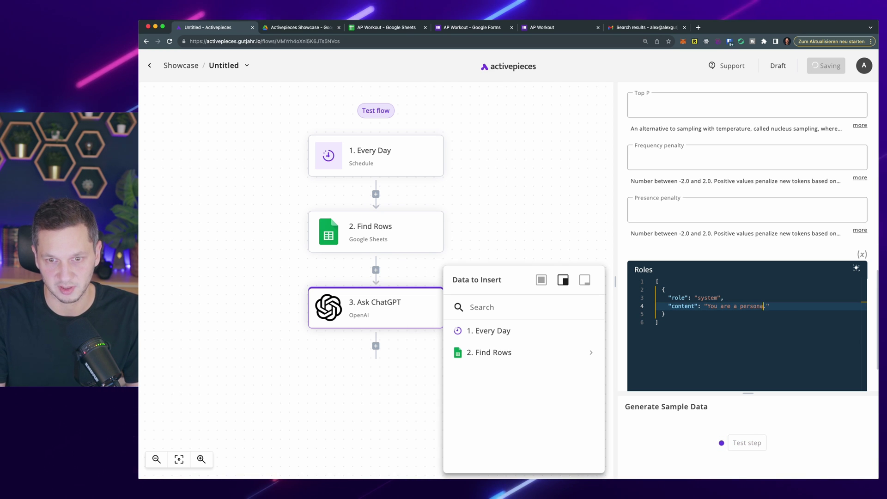
{"action": "type", "text": "personal coach, suggesting workout plans"}
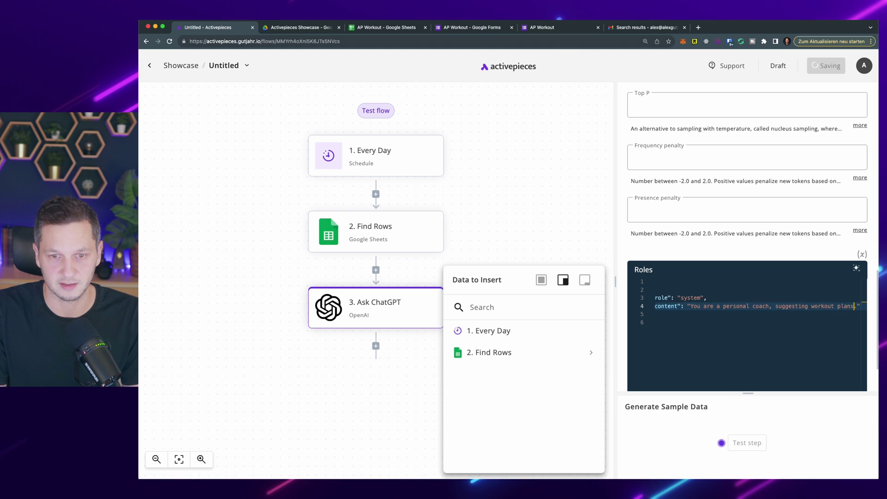
{"action": "type", "text": "ed on my goals"}
{"action": "key", "text": "alt+Left"}
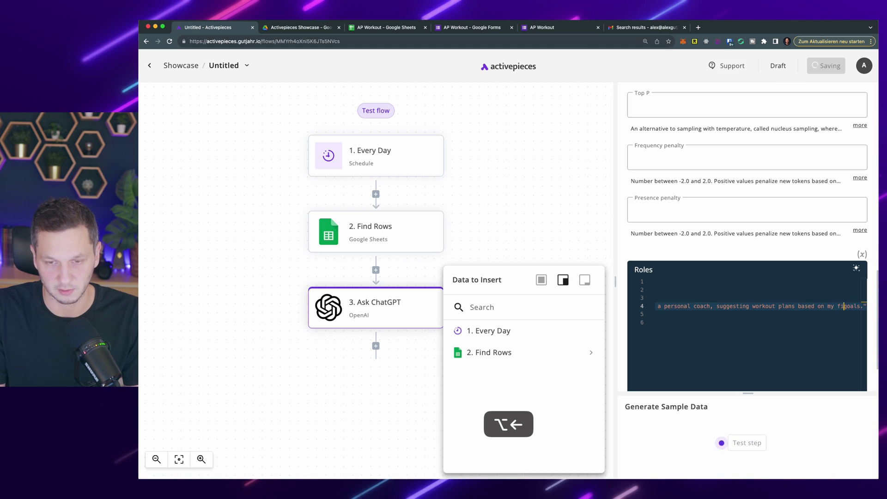
{"action": "type", "text": "fitness"}
{"action": "left_click", "coordinate": [510, 178]}
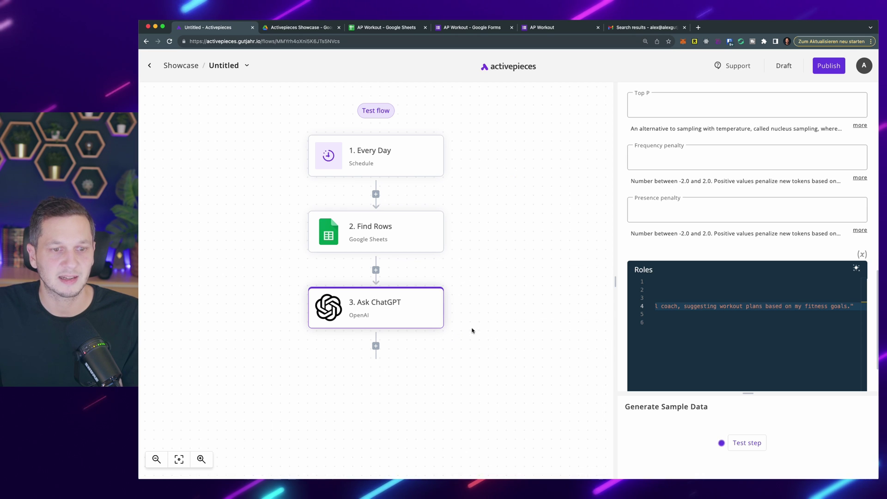
Step: Add a Gmail step after Ask ChatGPT using the Send Email action
{"action": "left_click", "coordinate": [376, 346]}
{"action": "left_click", "coordinate": [697, 121]}
{"action": "type", "text": "gmail"}
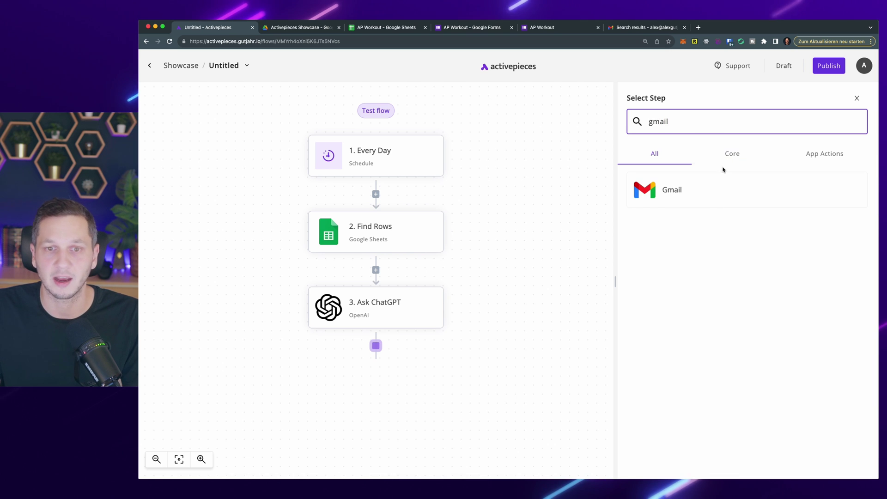
{"action": "left_click", "coordinate": [726, 189]}
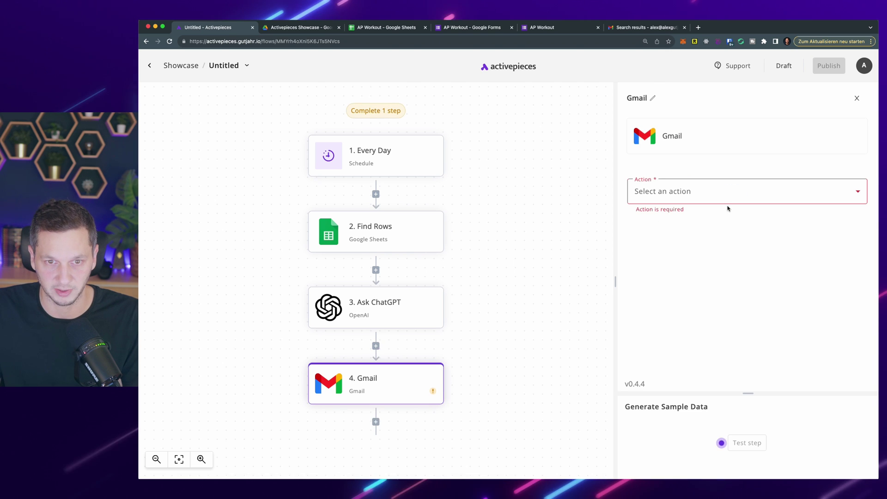
{"action": "left_click", "coordinate": [729, 194]}
{"action": "left_click", "coordinate": [715, 218]}
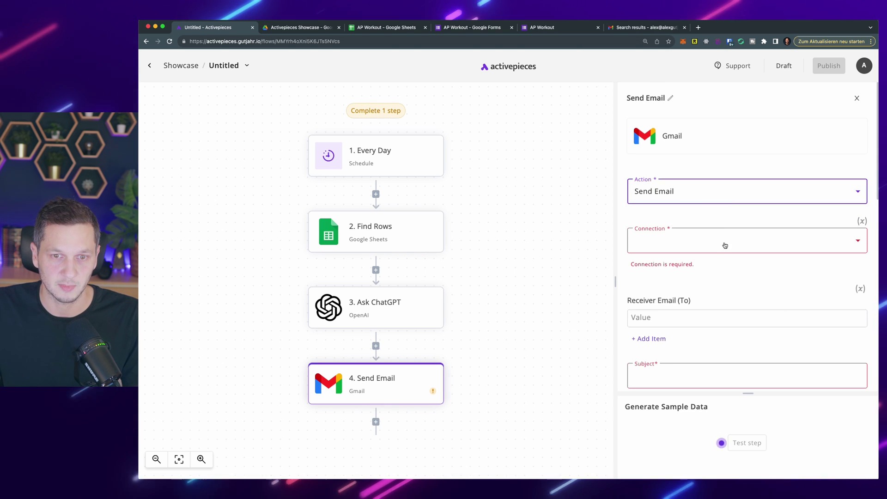
Step: Enter the recipient's e-mail address and subject 'Today's Workout', then expand Ask ChatGPT data for the body
{"action": "scroll", "coordinate": [732, 264], "scroll_direction": "down", "scroll_amount": 1}
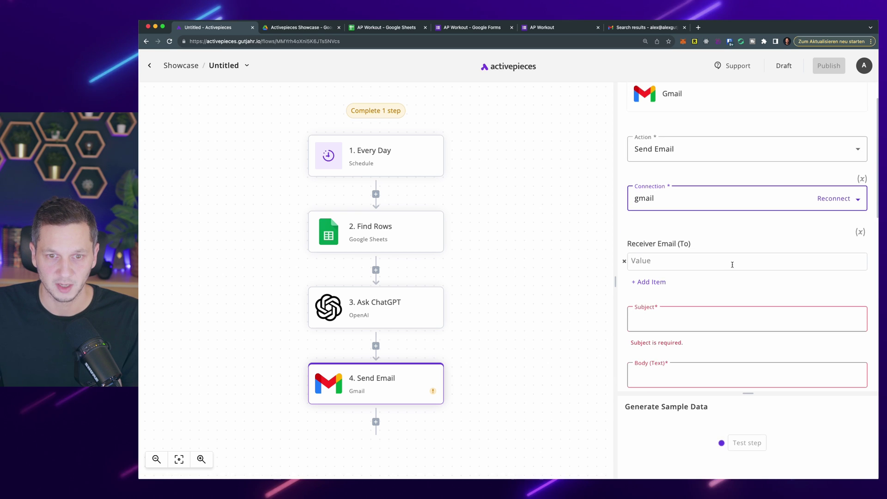
{"action": "left_click", "coordinate": [730, 263]}
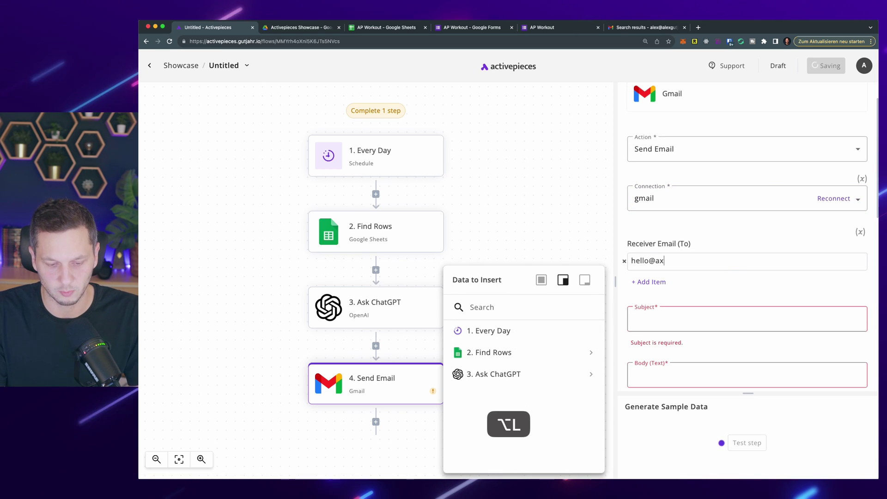
{"action": "left_click", "coordinate": [686, 319]}
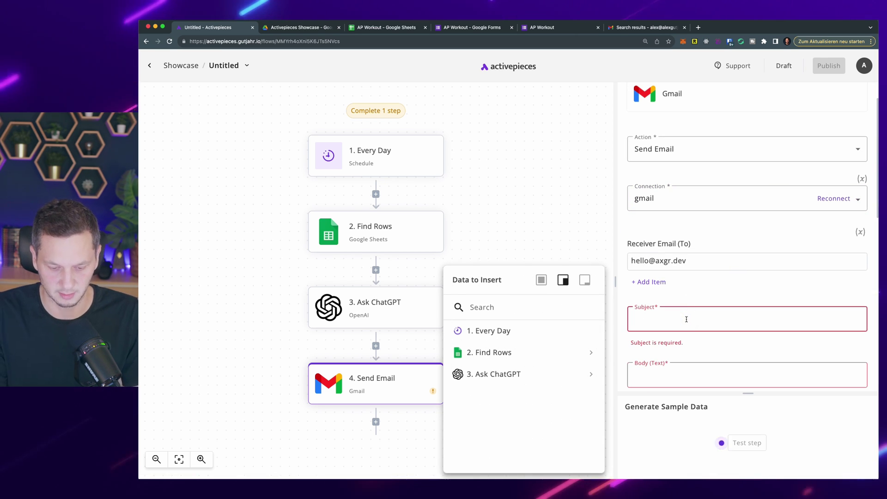
{"action": "type", "text": "Today's Workou"}
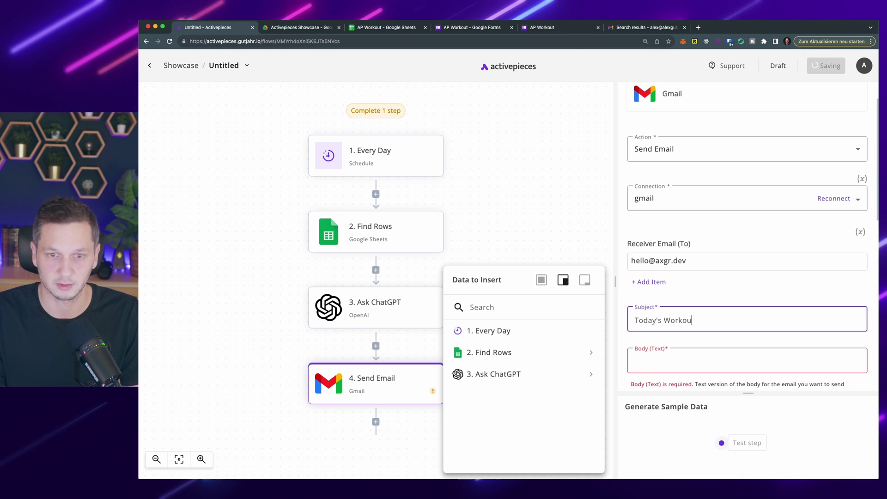
{"action": "type", "text": "t"}
{"action": "scroll", "coordinate": [705, 319], "scroll_direction": "down", "scroll_amount": 3}
{"action": "left_click", "coordinate": [707, 221]}
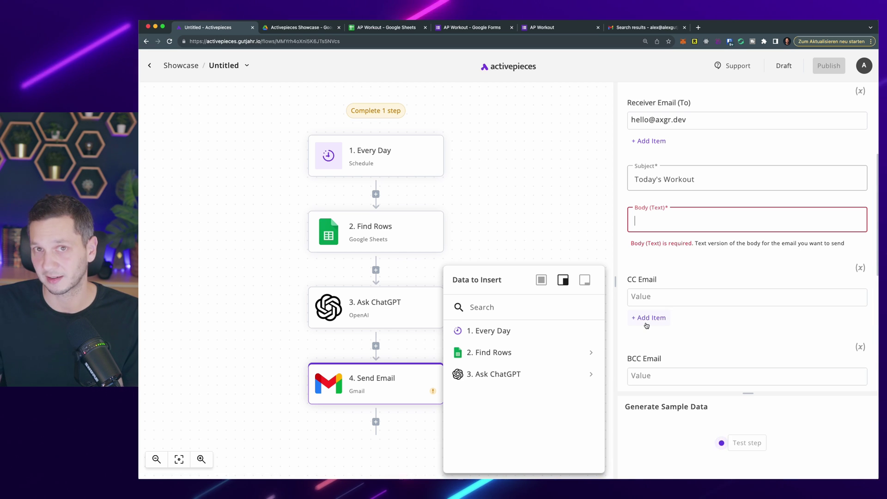
{"action": "left_click", "coordinate": [597, 382]}
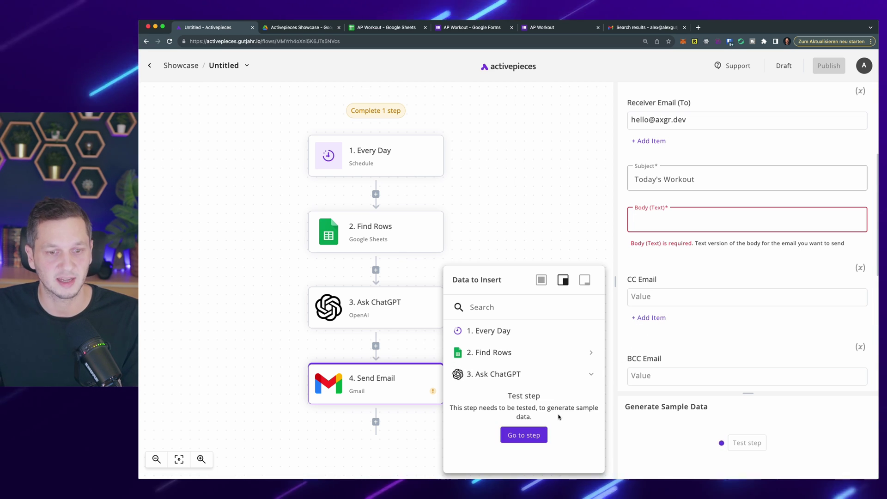
Step: Test the Ask ChatGPT step and review its HTML Personalized Workout Plan table output
{"action": "left_click", "coordinate": [525, 434]}
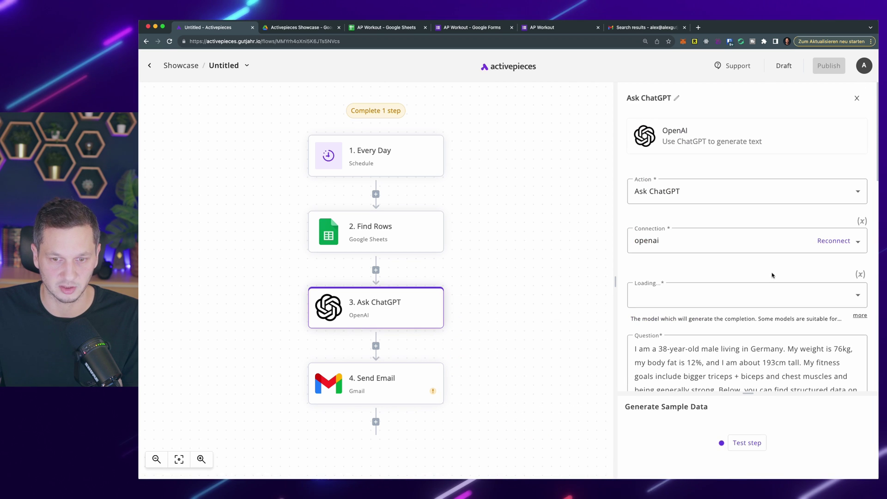
{"action": "scroll", "coordinate": [739, 351], "scroll_direction": "down", "scroll_amount": 2}
{"action": "left_click", "coordinate": [746, 442]}
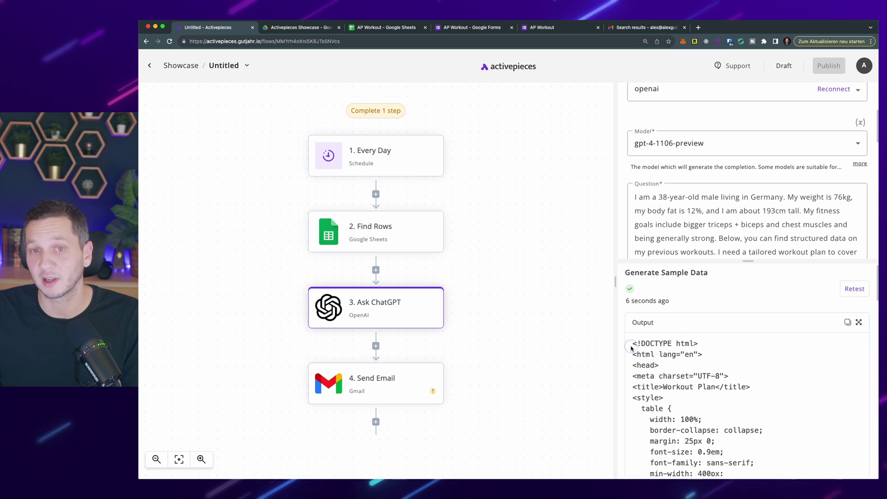
{"action": "left_click_drag", "start_coordinate": [632, 343], "coordinate": [661, 387]}
{"action": "scroll", "coordinate": [697, 357], "scroll_direction": "down", "scroll_amount": 5}
{"action": "scroll", "coordinate": [696, 358], "scroll_direction": "down", "scroll_amount": 4}
{"action": "scroll", "coordinate": [670, 347], "scroll_direction": "up", "scroll_amount": 6}
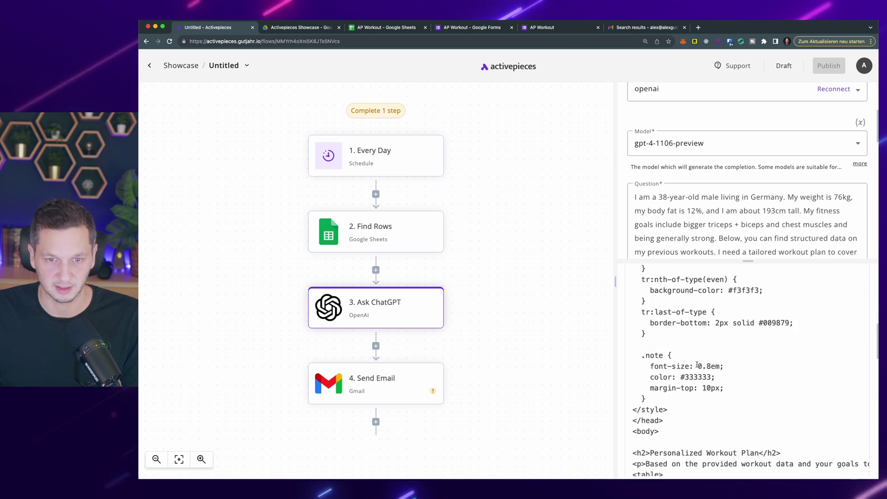
{"action": "left_click_drag", "start_coordinate": [640, 330], "coordinate": [682, 357]}
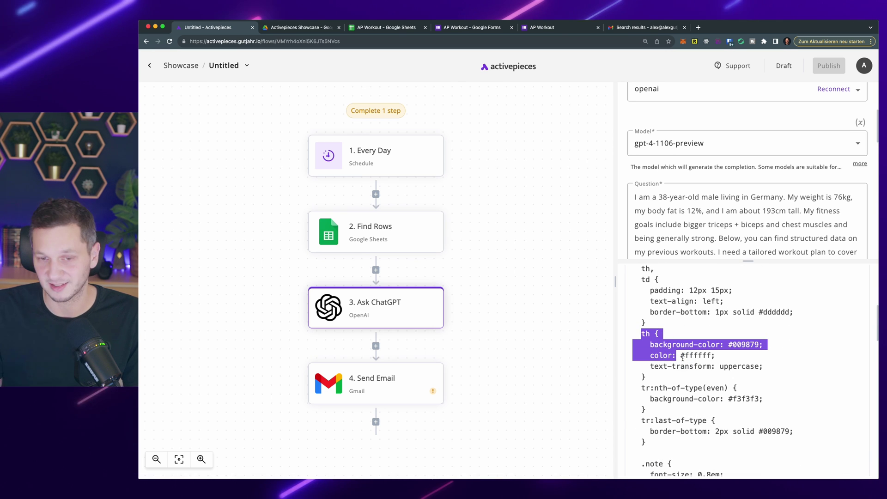
Step: Insert the Ask ChatGPT result into both the Body (Text) and Body (HTML) fields
{"action": "left_click", "coordinate": [388, 376]}
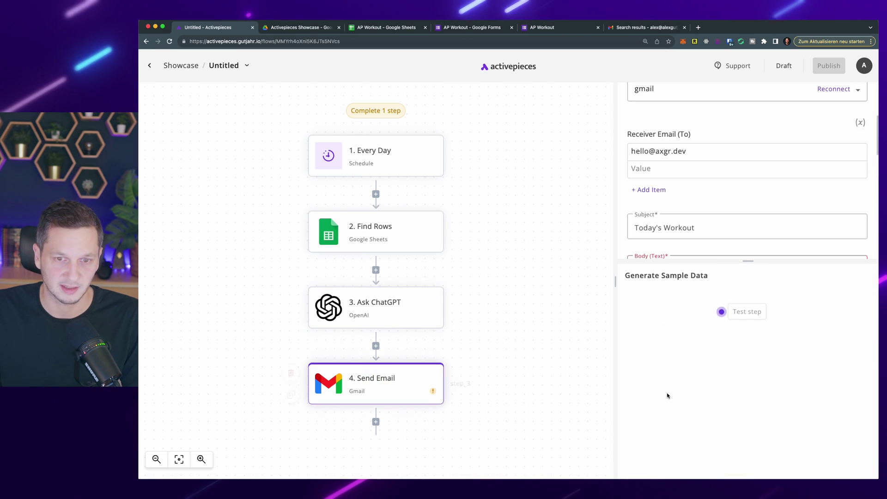
{"action": "scroll", "coordinate": [692, 163], "scroll_direction": "down", "scroll_amount": 2}
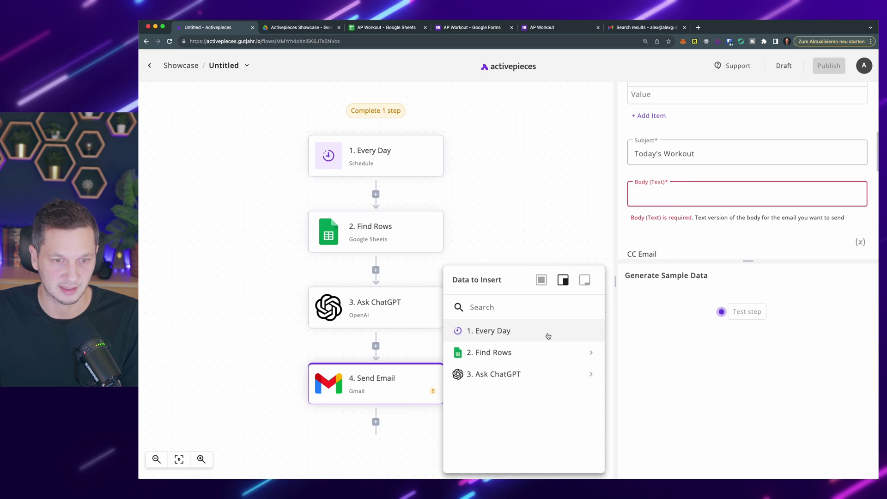
{"action": "left_click", "coordinate": [586, 373]}
{"action": "left_click", "coordinate": [565, 416]}
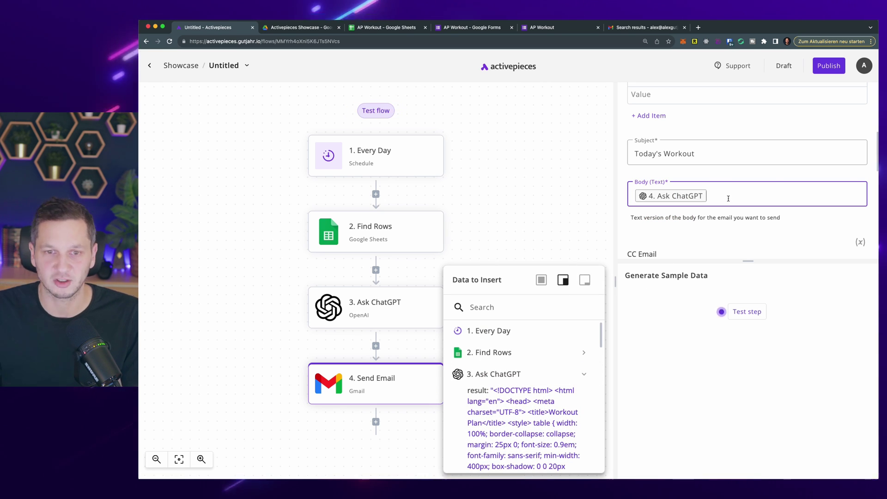
{"action": "scroll", "coordinate": [720, 196], "scroll_direction": "down", "scroll_amount": 4}
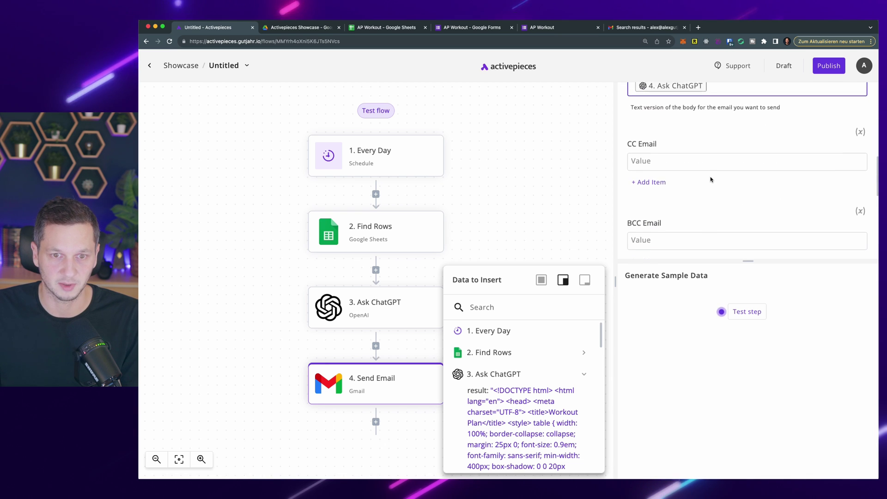
{"action": "scroll", "coordinate": [703, 194], "scroll_direction": "down", "scroll_amount": 3}
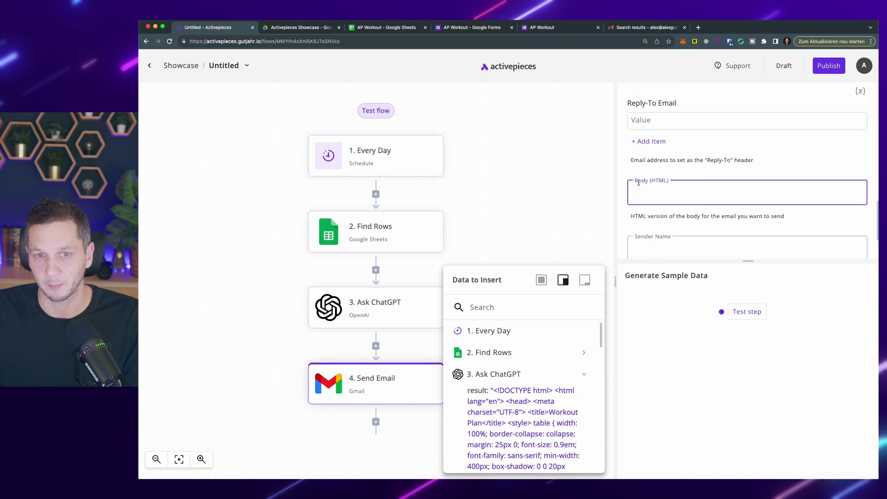
{"action": "left_click", "coordinate": [534, 423]}
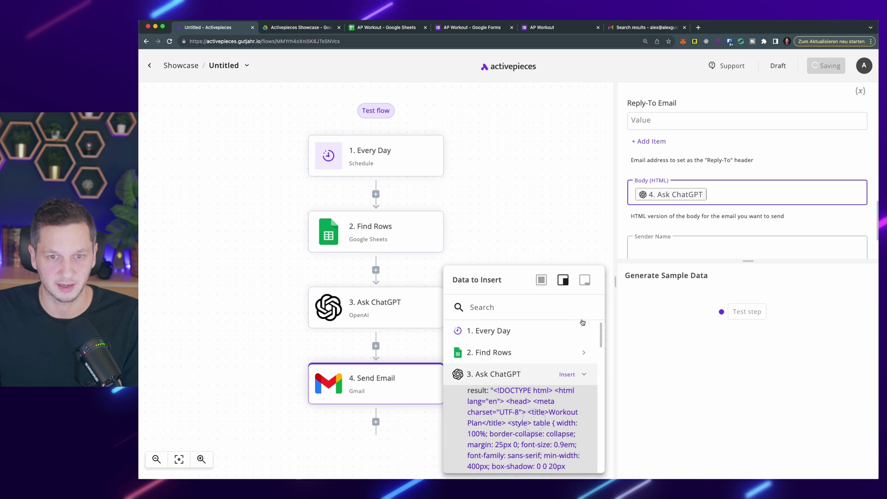
{"action": "scroll", "coordinate": [703, 209], "scroll_direction": "down", "scroll_amount": 1}
Step: Set the sender name to 'AI Coach' and test the Send Email step, confirming status 200
{"action": "left_click", "coordinate": [702, 208]}
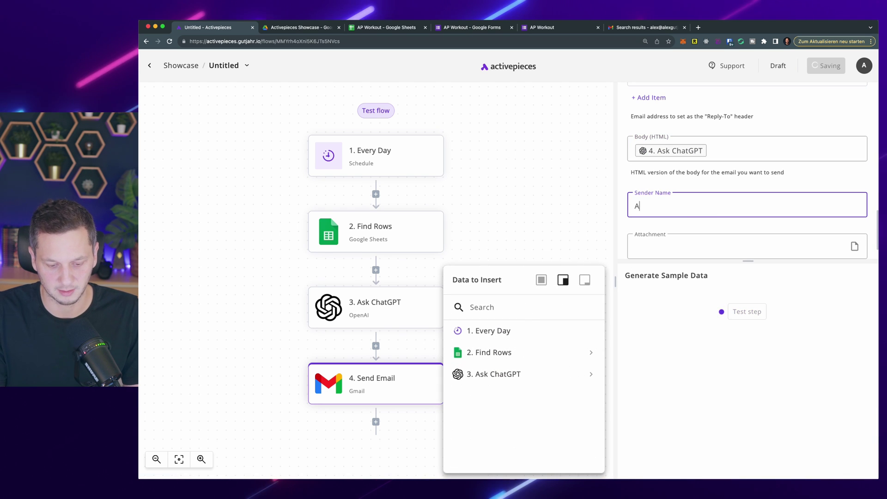
{"action": "type", "text": "AI Coach"}
{"action": "scroll", "coordinate": [739, 183], "scroll_direction": "down", "scroll_amount": 1}
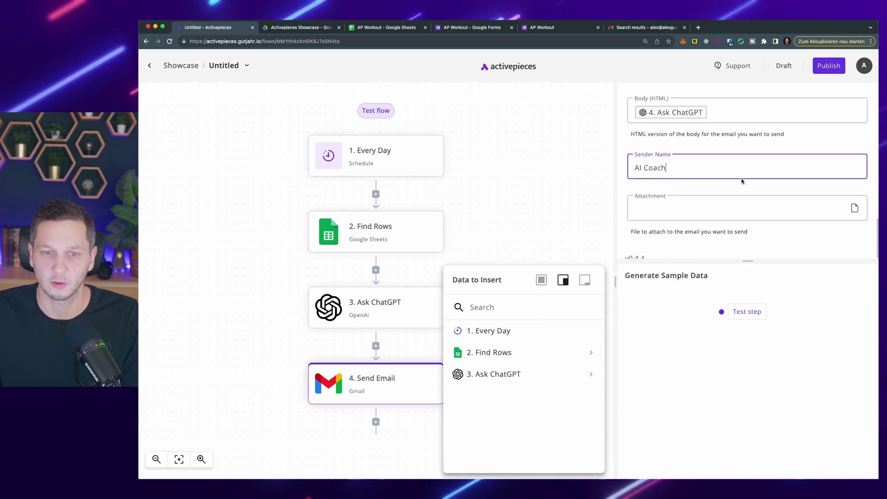
{"action": "left_click", "coordinate": [760, 312]}
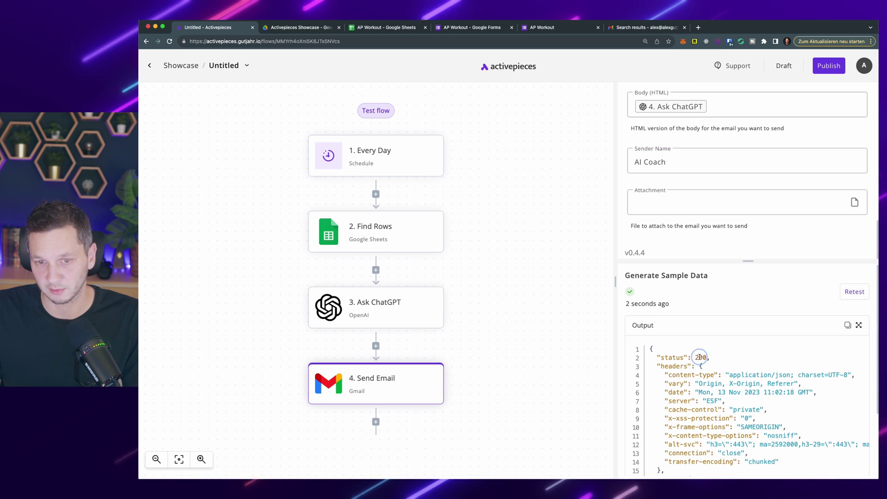
{"action": "double_click", "coordinate": [699, 357]}
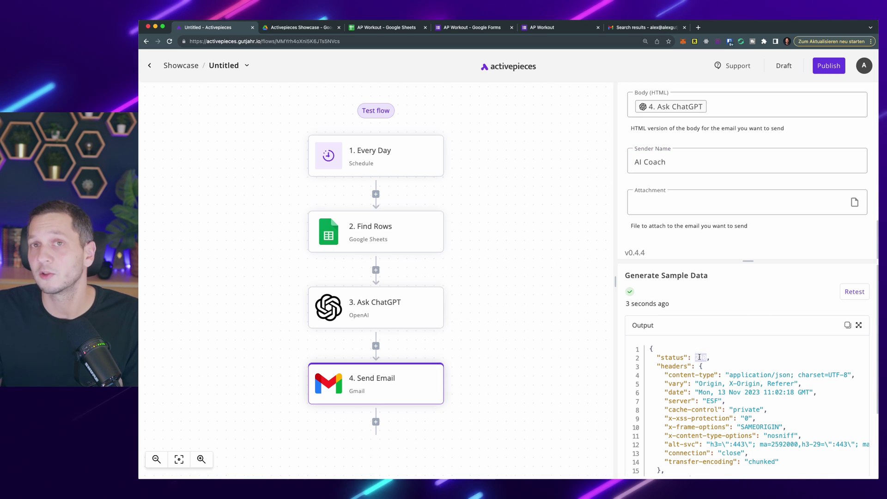
Step: Refresh the Gmail results and open the 'Today's Workout' email from AI Coach
{"action": "left_click", "coordinate": [668, 30]}
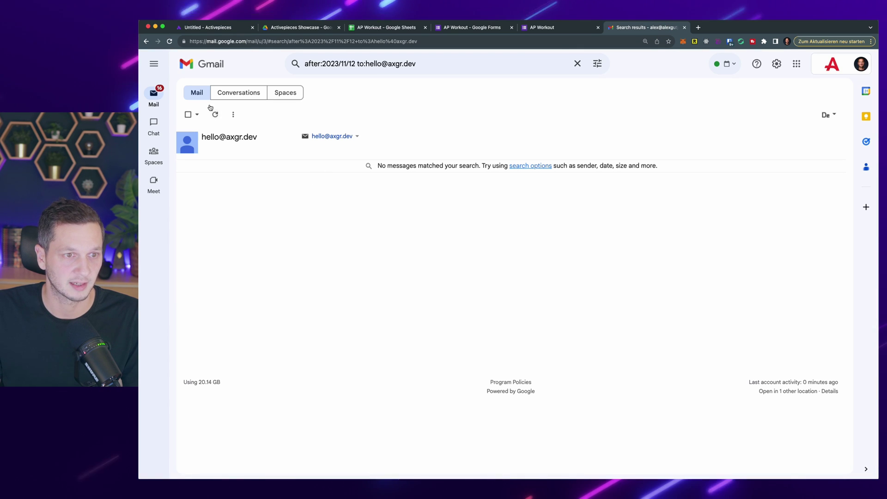
{"action": "left_click", "coordinate": [215, 115]}
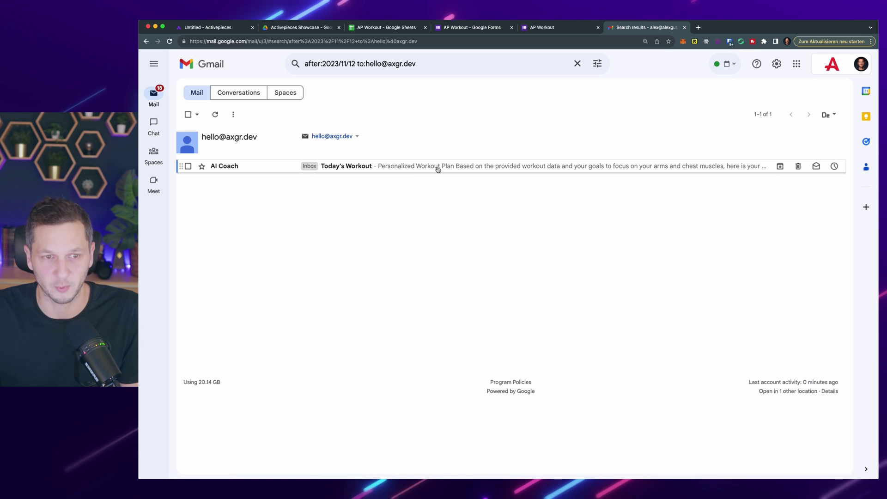
{"action": "left_click", "coordinate": [438, 168]}
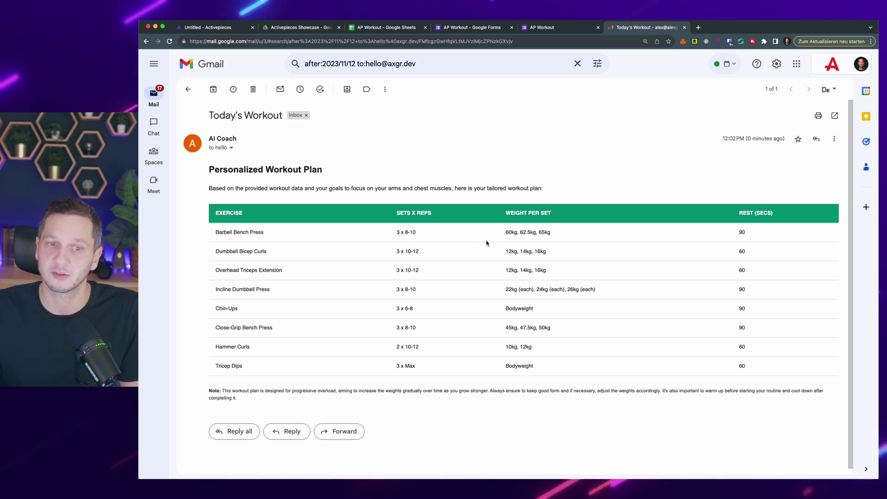
{"action": "scroll", "coordinate": [559, 234], "scroll_direction": "down", "scroll_amount": 1}
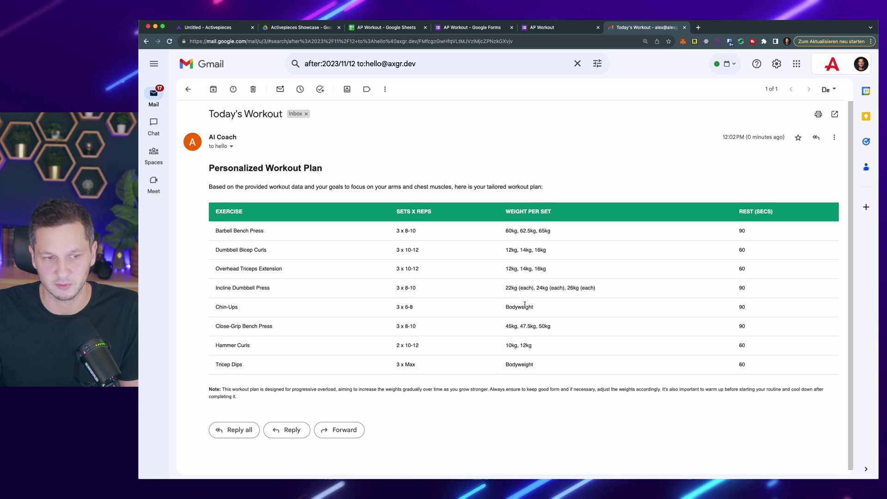
{"action": "scroll", "coordinate": [524, 304], "scroll_direction": "down", "scroll_amount": 1}
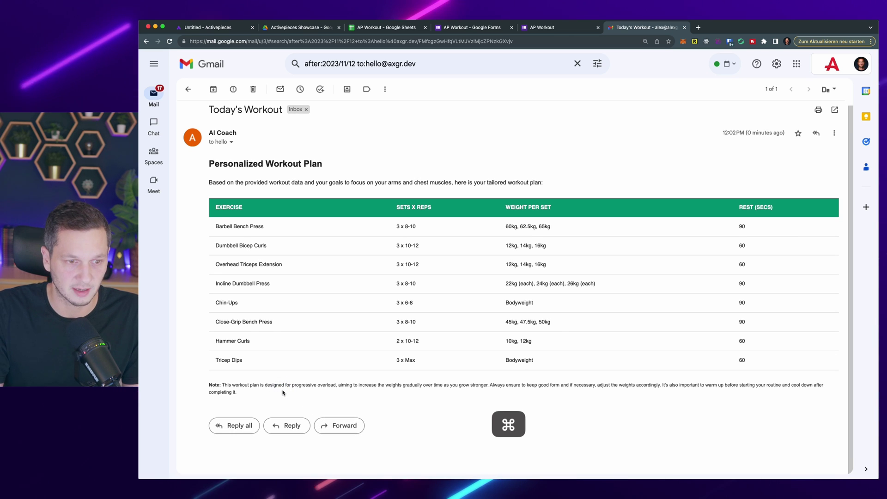
Step: Zoom the browser in and scroll to the email's closing note about progressive overload
{"action": "key", "text": "super+plus"}
{"action": "key", "text": "super+plus"}
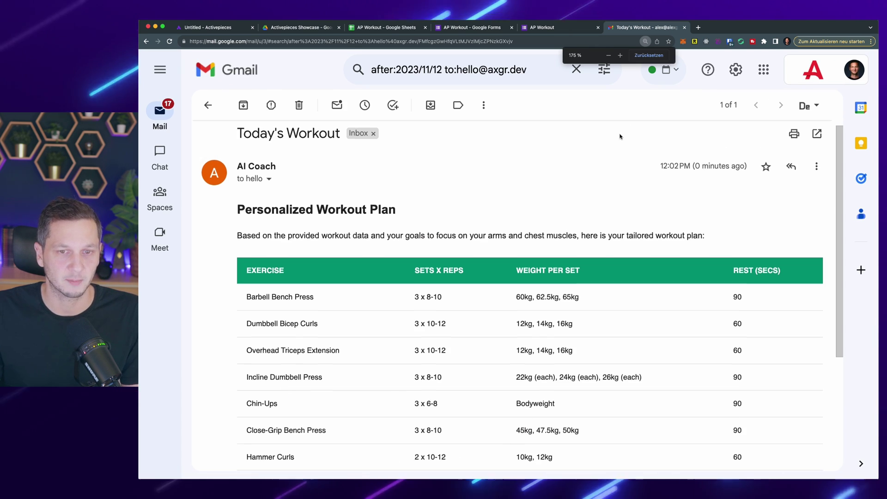
{"action": "scroll", "coordinate": [358, 331], "scroll_direction": "down", "scroll_amount": 4}
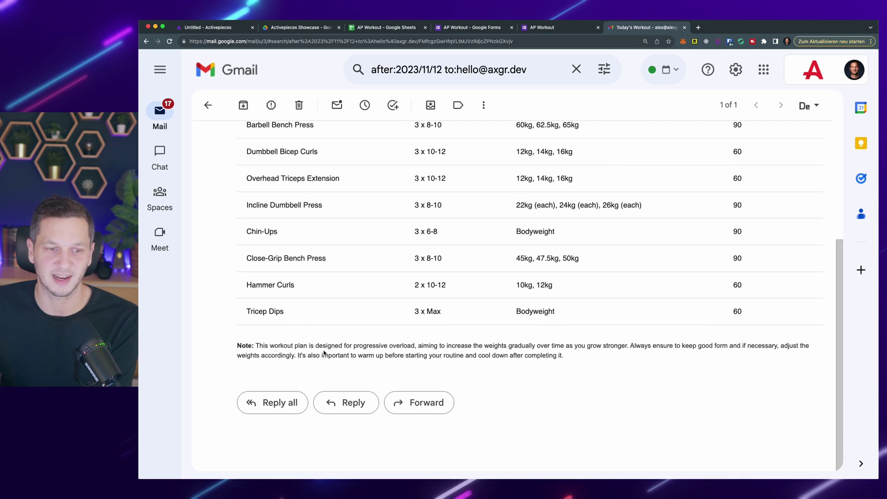